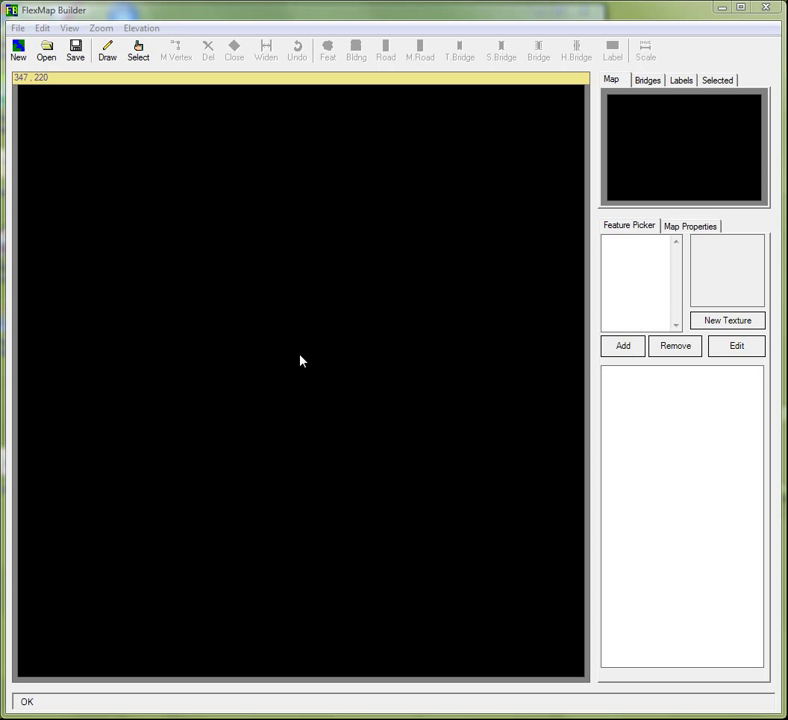
- Open the FlexMap file VTTemplate.fmp
left_click(50, 56)
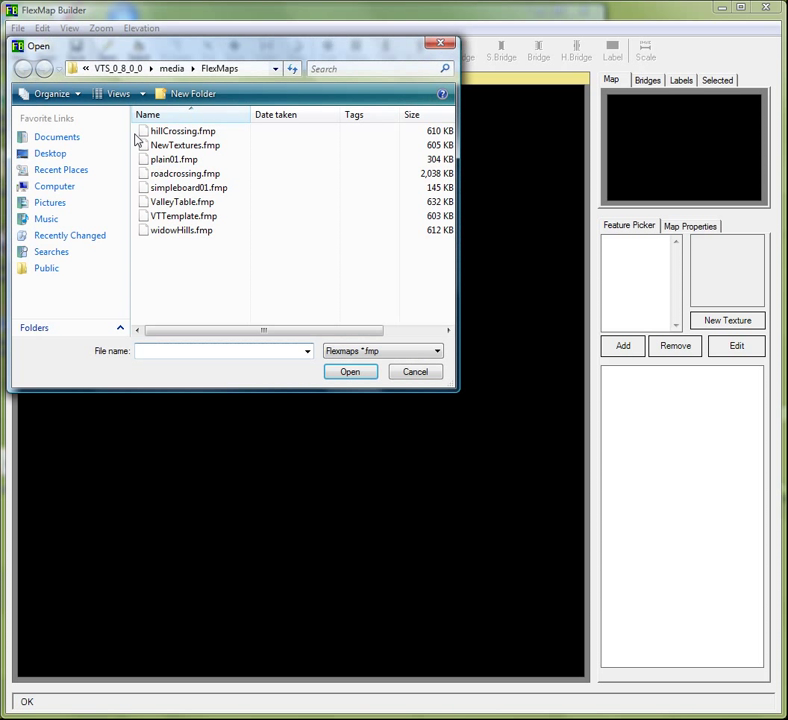
left_click(160, 217)
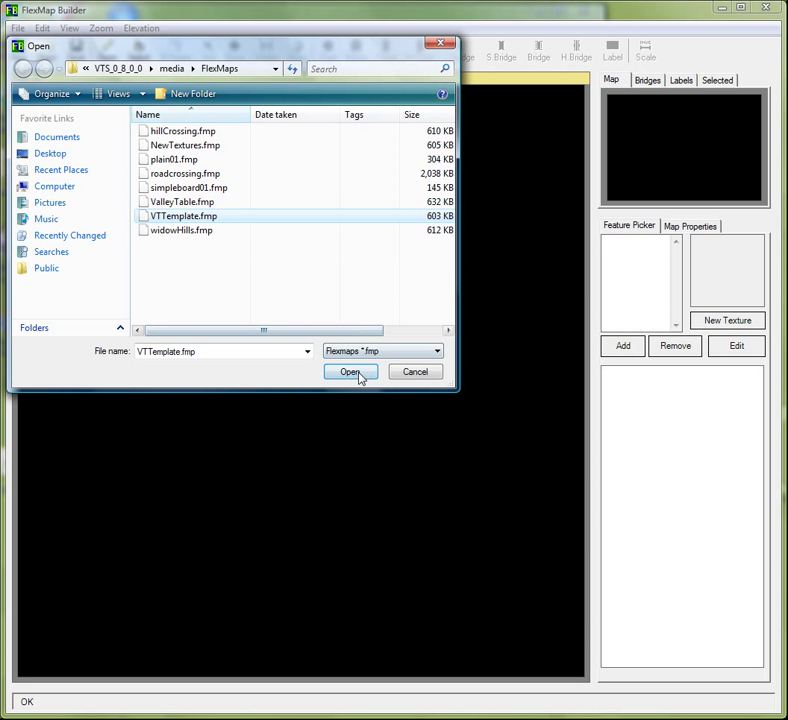
left_click(350, 372)
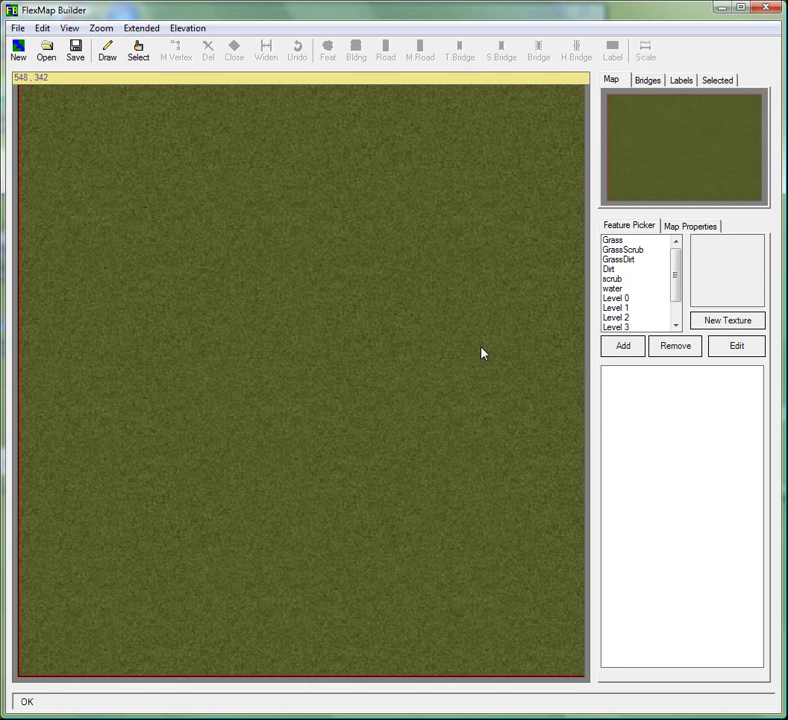
- Examine the textures and properties of the Grass, GrassScrub, GrassDirt, Dirt, scrub and water features
left_click(613, 241)
left_click(615, 250)
left_click(616, 260)
left_click(612, 269)
left_click(613, 279)
left_click(613, 288)
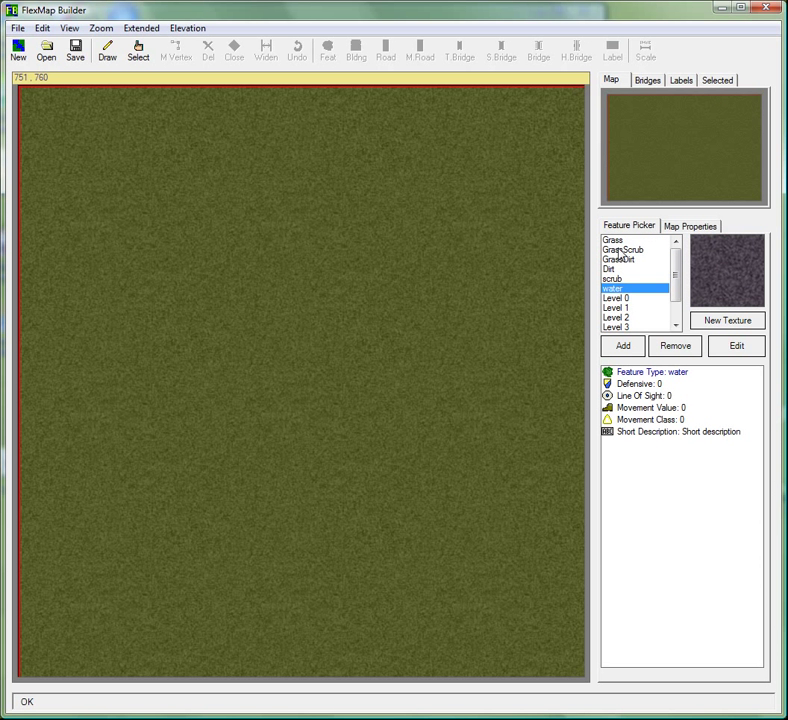
left_click(613, 241)
left_click(615, 250)
left_click(616, 260)
left_click(613, 269)
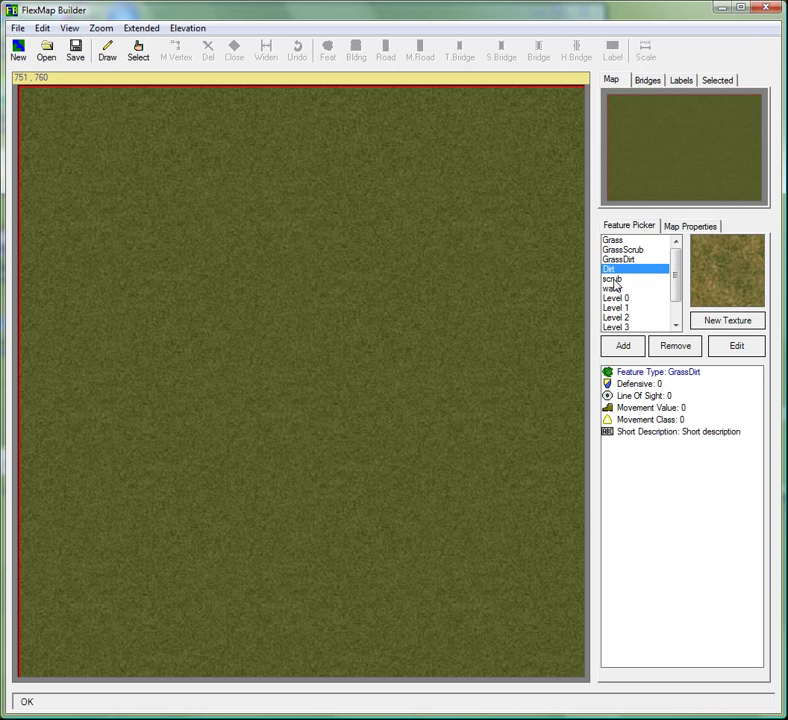
left_click(613, 279)
left_click(613, 288)
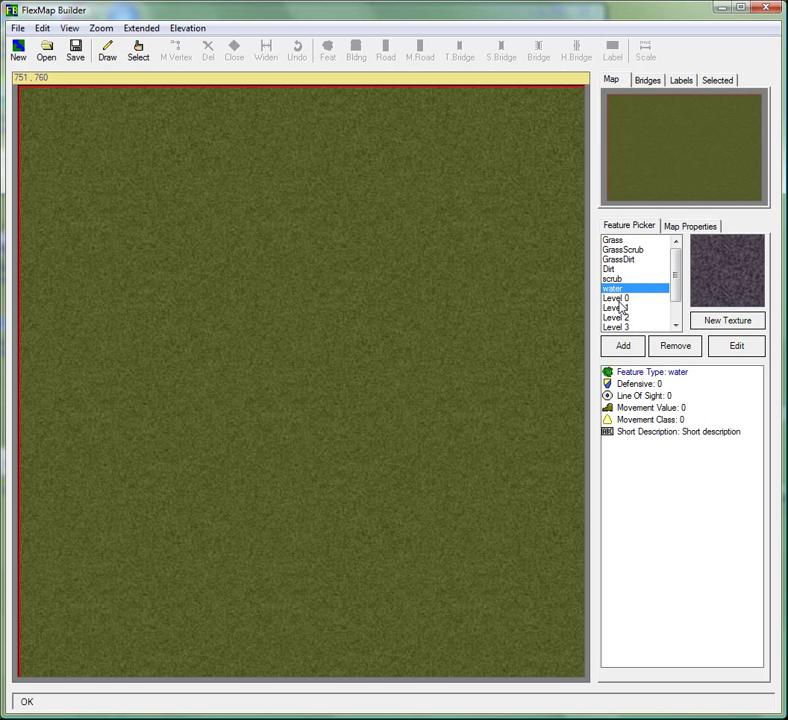
- Examine the Level 0 and Level 6 elevation features and the GrassScrub feature
left_click_drag(679, 281, 678, 314)
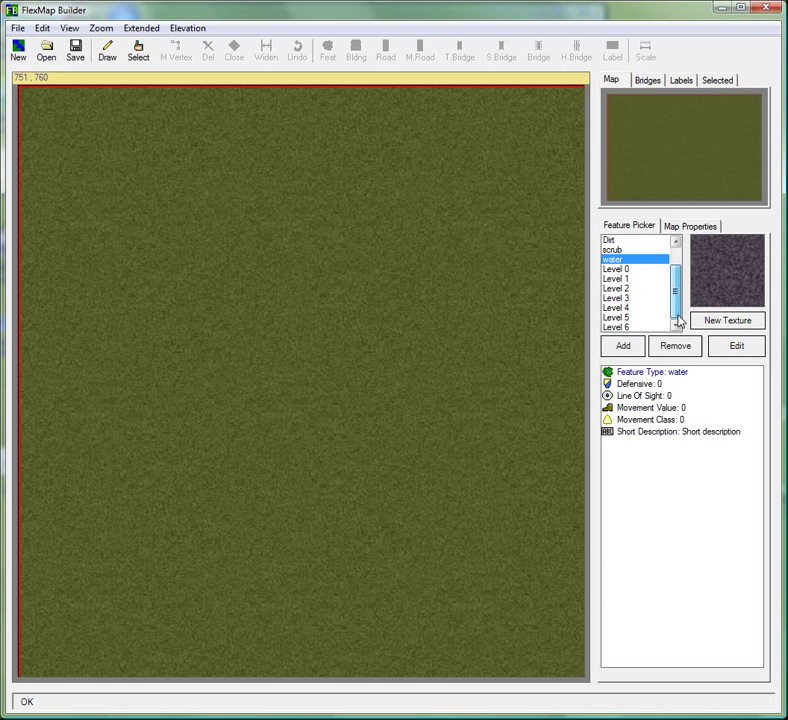
left_click(626, 270)
left_click(637, 325)
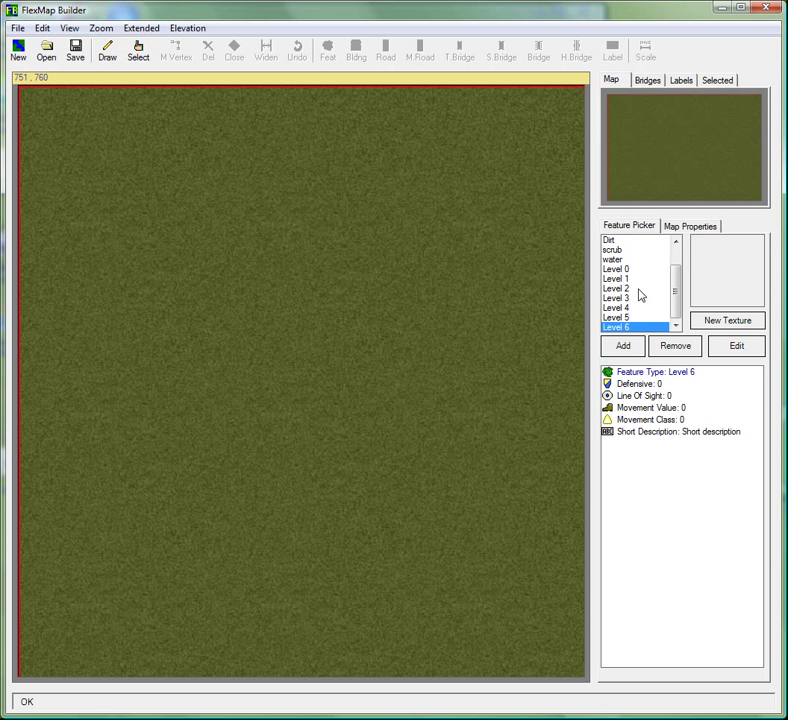
left_click(625, 270)
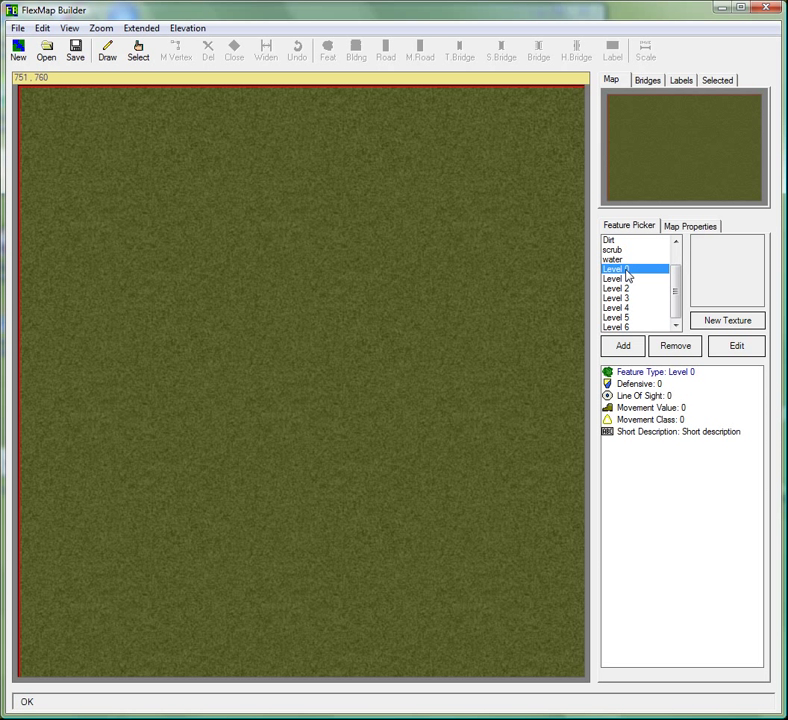
scroll(677, 267, "up", 1)
left_click(626, 251)
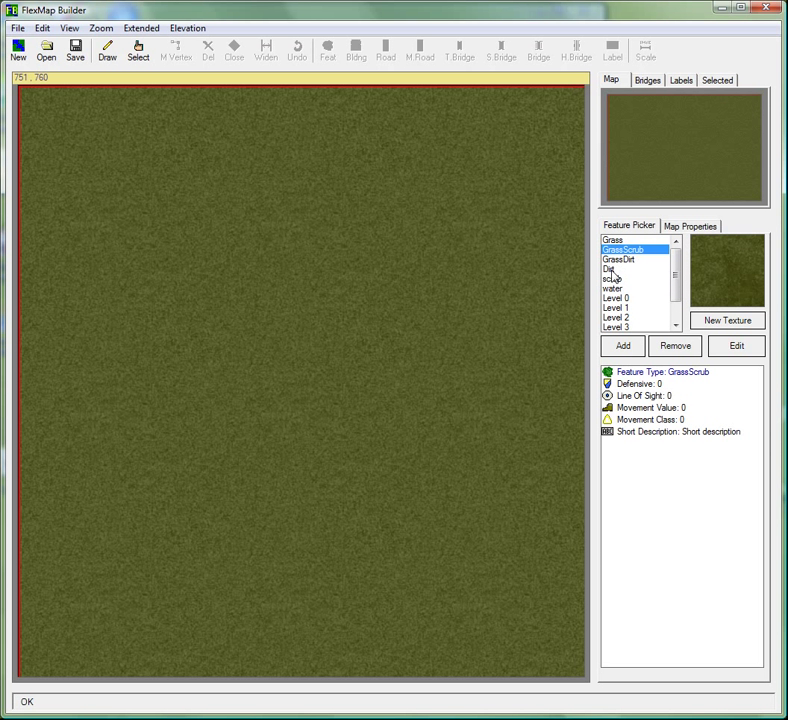
- Draw a Dirt feature line from the map's north edge to its south edge, running slightly southeast near the middle
left_click(615, 269)
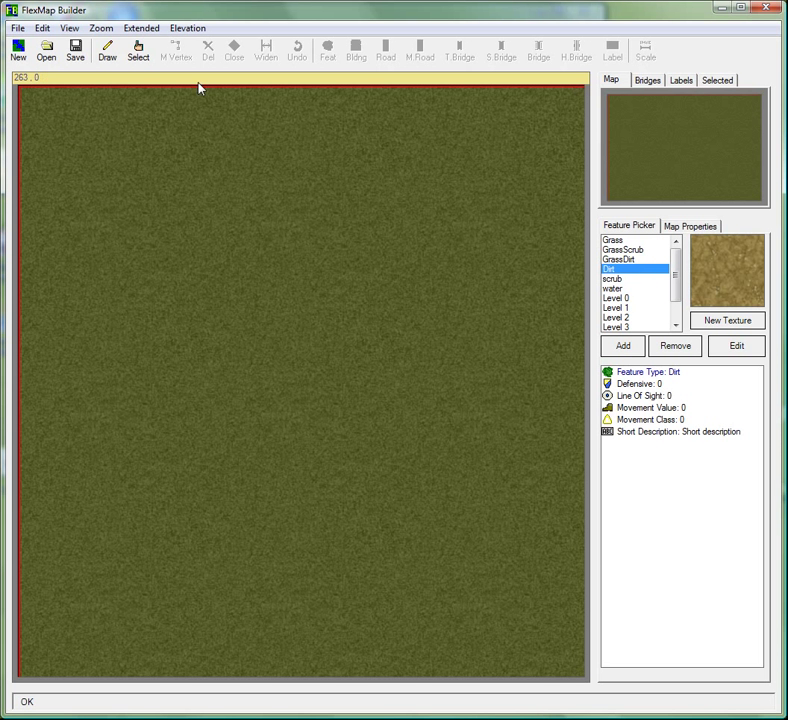
left_click(116, 58)
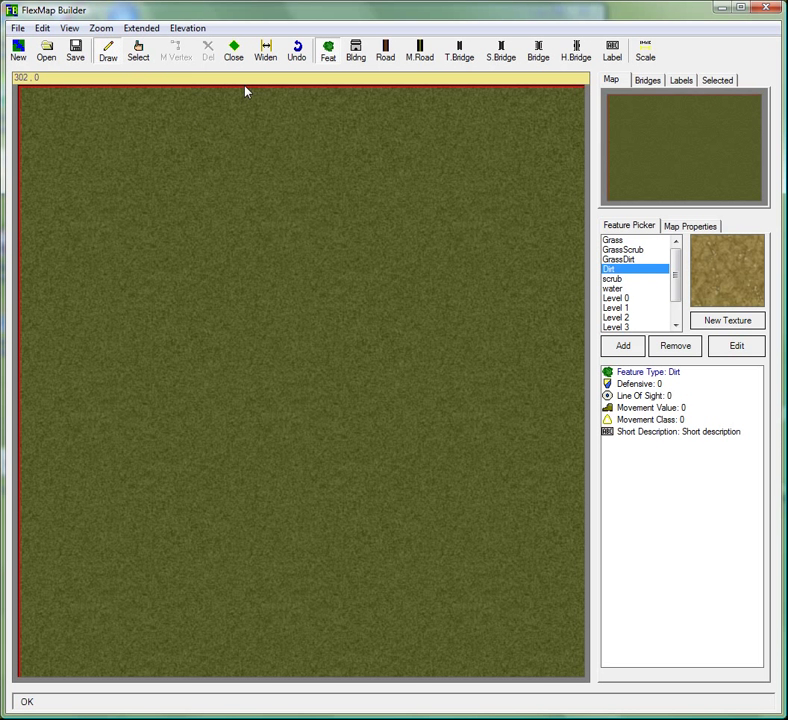
left_click(245, 91)
left_click(276, 238)
left_click(292, 404)
left_click(318, 645)
scroll(348, 547, "down", 1)
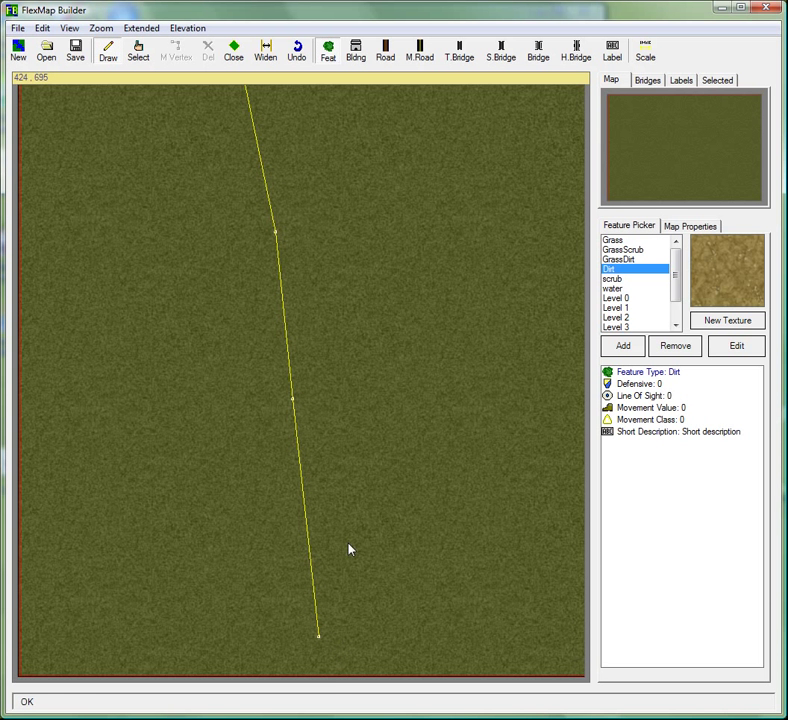
left_click(328, 672)
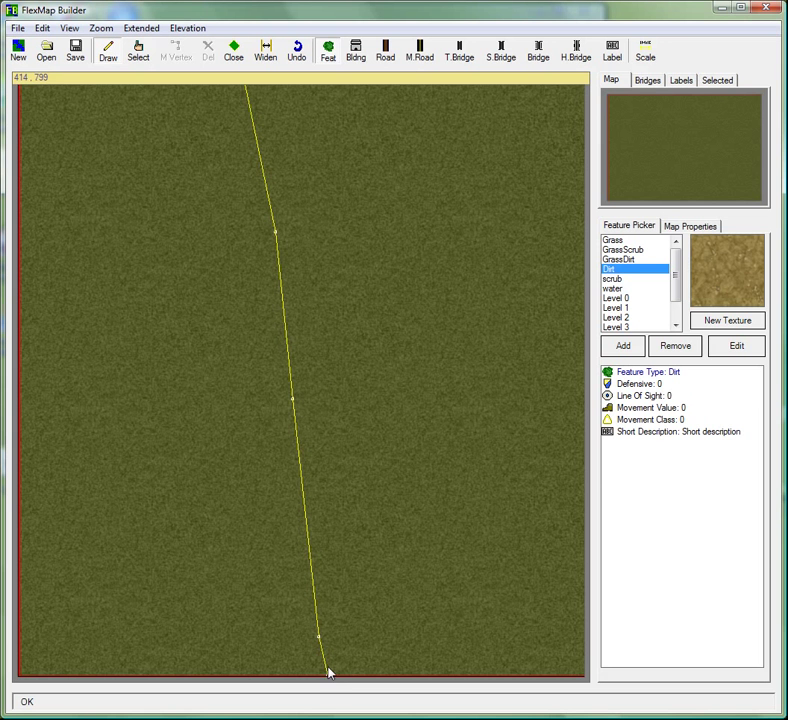
- Widen the north-south Dirt line into a road with a width of 16
left_click(265, 51)
left_click_drag(0, 0, 223, 219)
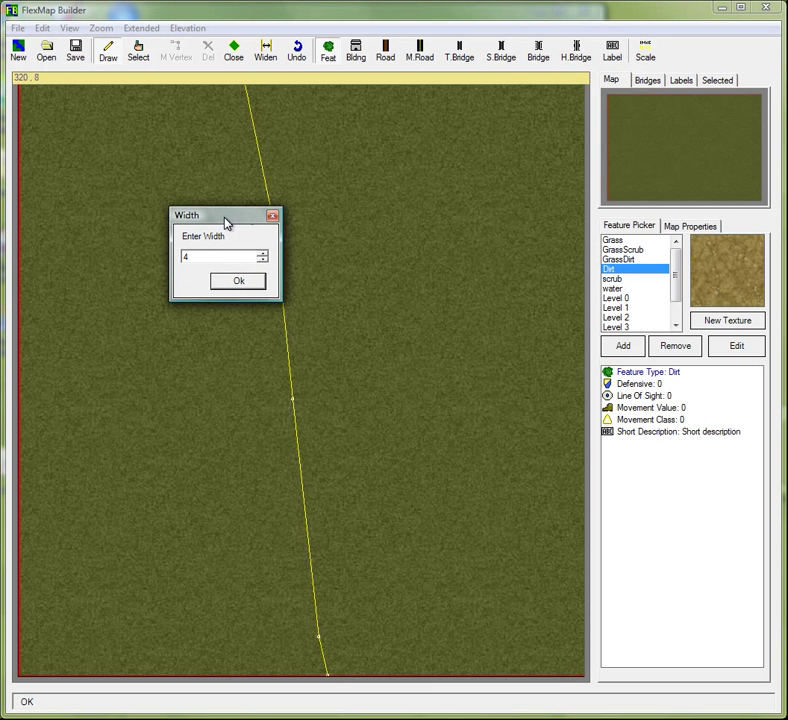
double_click(215, 256)
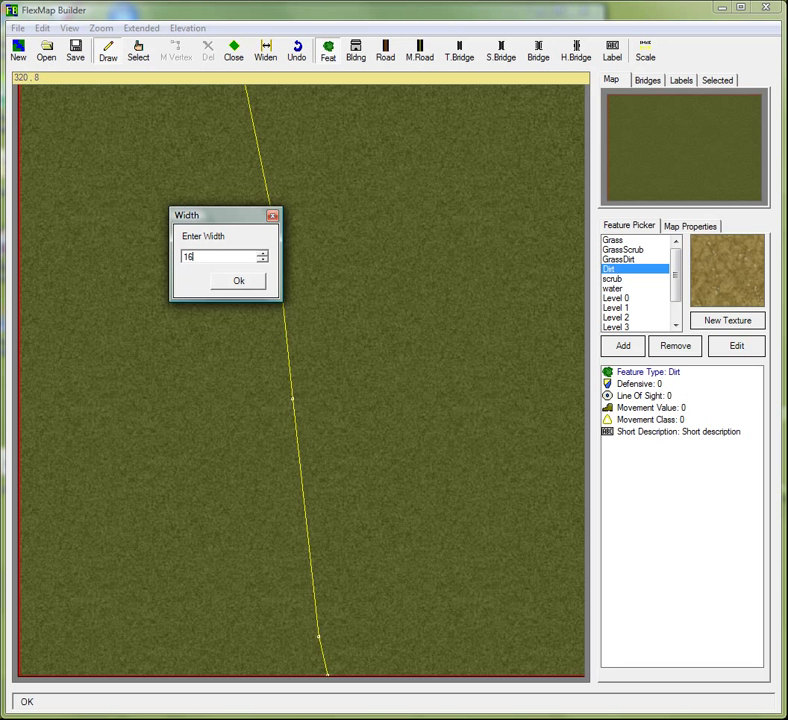
left_click(238, 283)
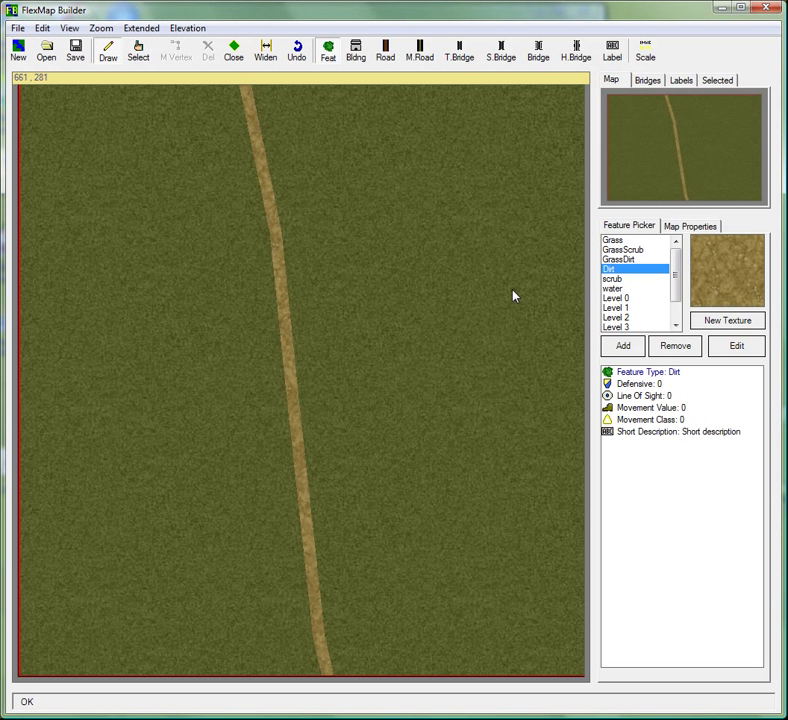
- Draw a second Dirt line from the map's west edge to its east edge, crossing the north-south road
left_click(40, 432)
left_click(157, 412)
left_click(400, 409)
left_click_drag(577, 403, 338, 414)
left_click_drag(577, 413, 562, 415)
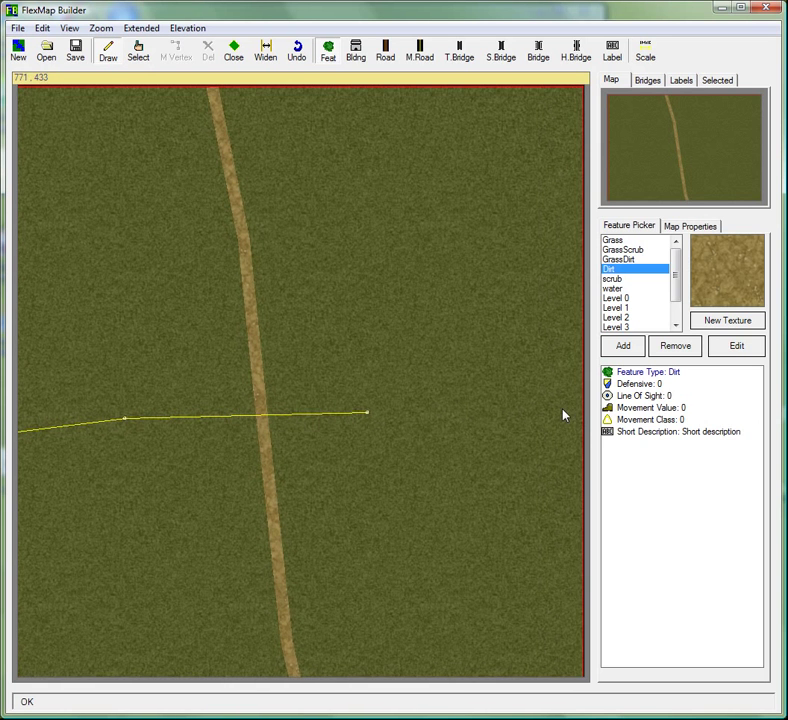
left_click(581, 410)
- Widen the west-east Dirt line into a road with a width of 16
left_click(266, 57)
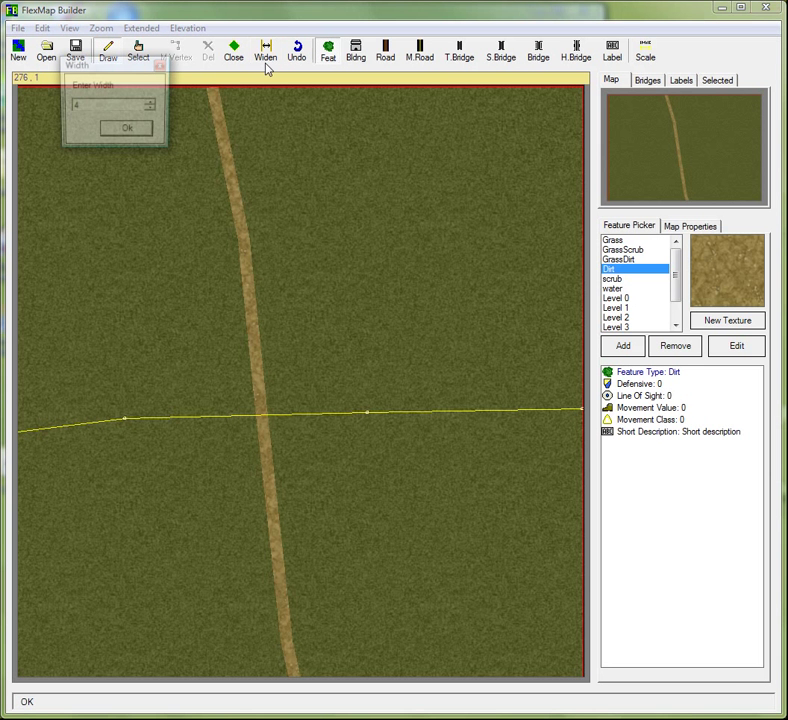
type("16")
left_click(133, 133)
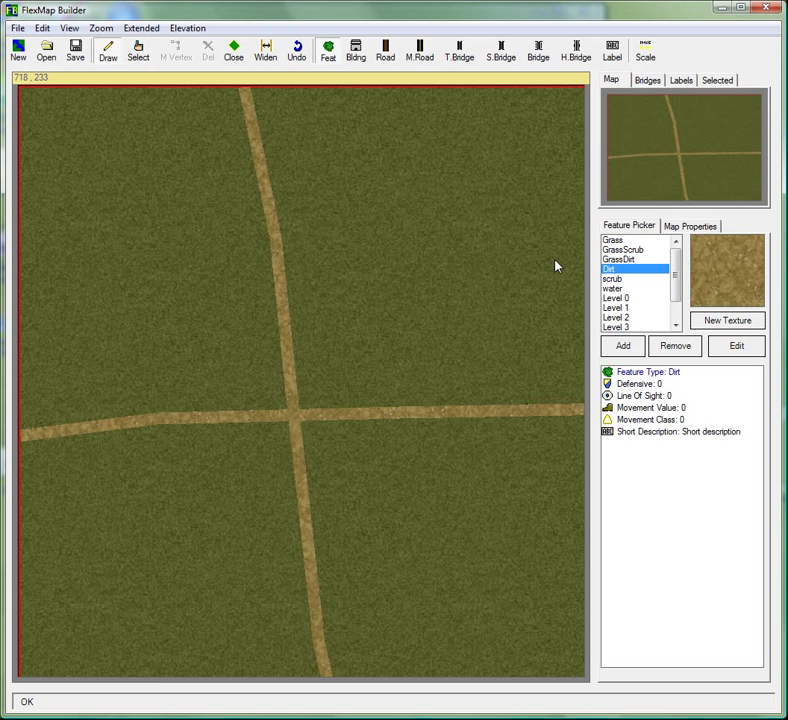
- Trace a GrassDirt line along the centre of the north-south road, from the north map edge to the south edge
left_click(624, 260)
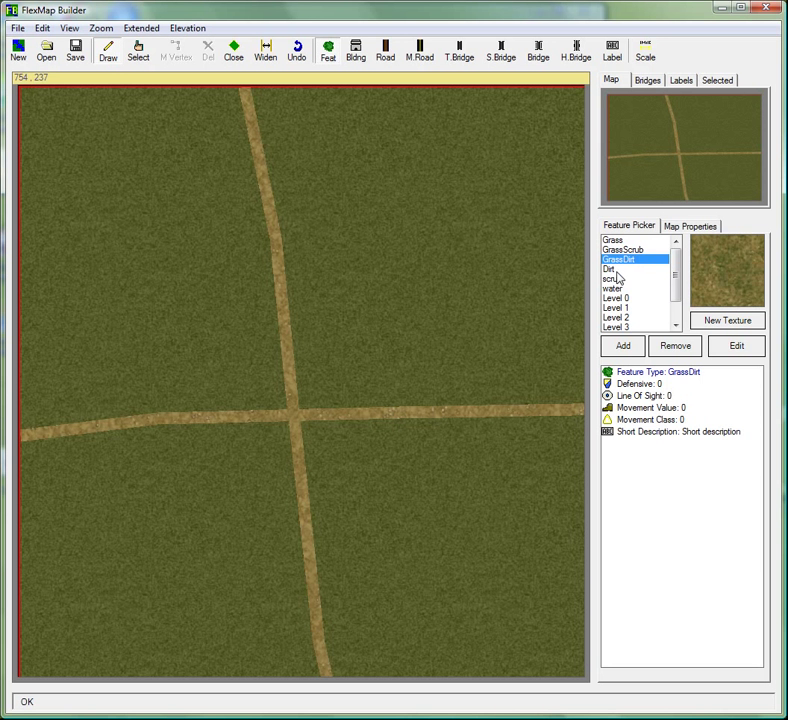
left_click(615, 269)
left_click(629, 258)
left_click(275, 237)
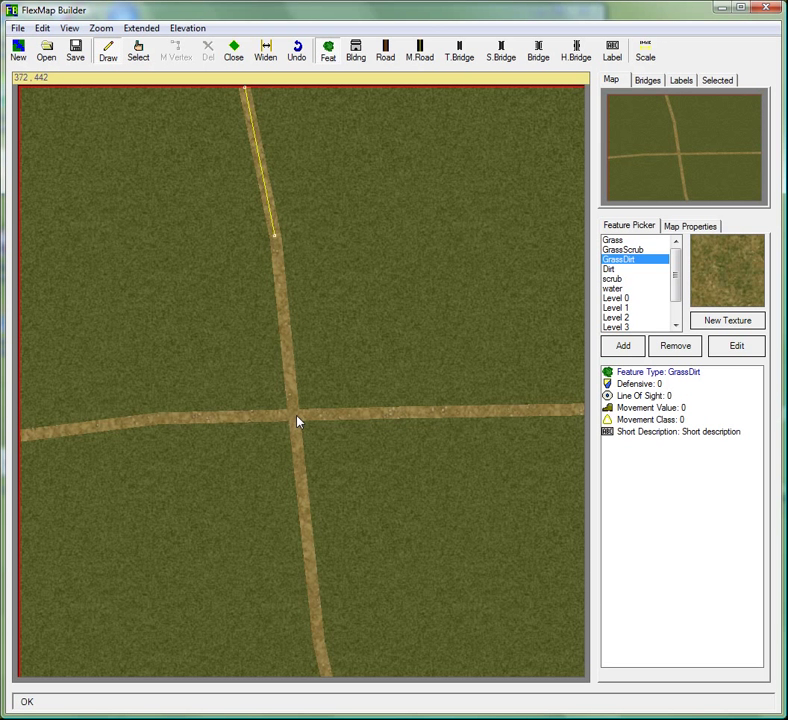
left_click(296, 415)
left_click(319, 650)
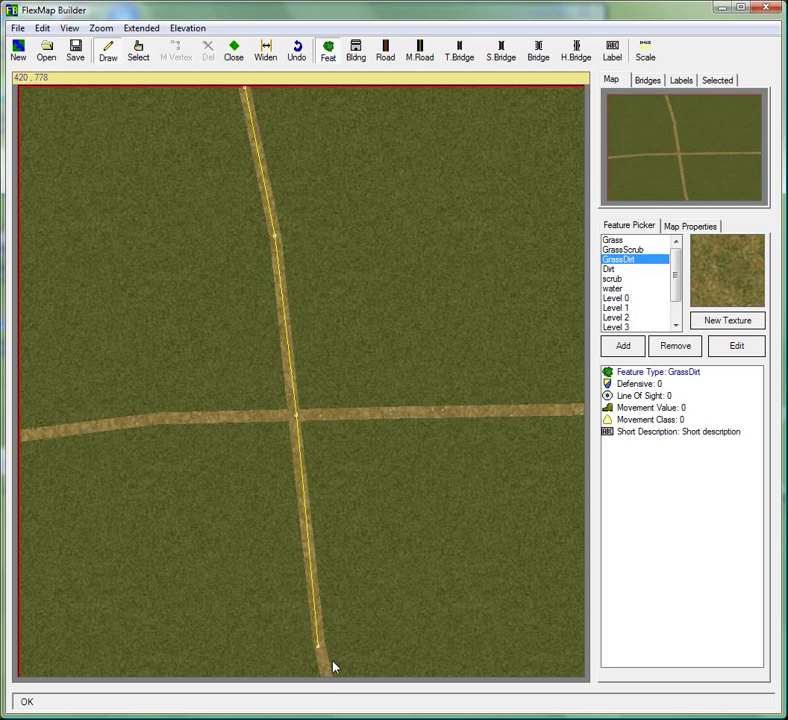
left_click(330, 680)
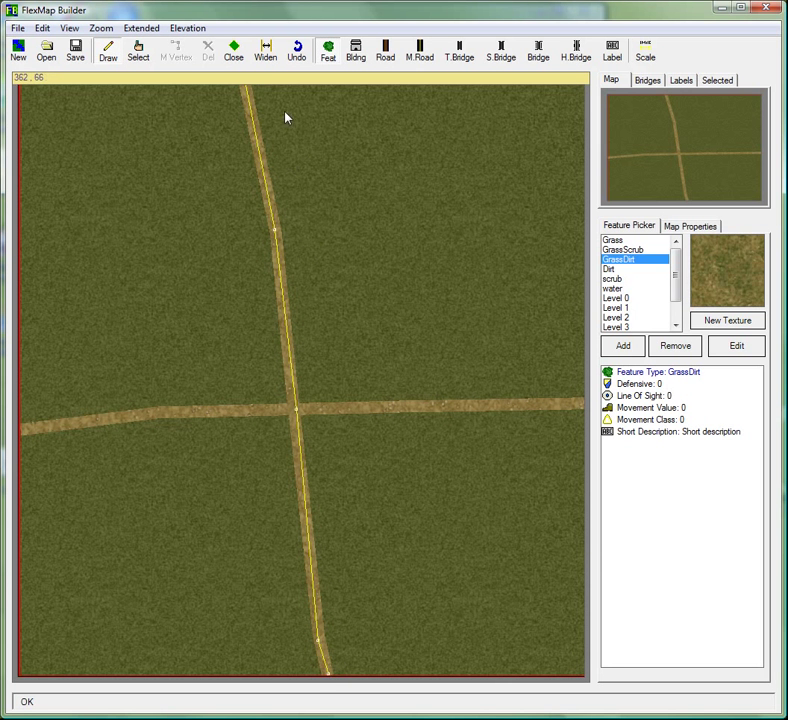
- Widen the north-south GrassDirt line to 32 as a verge along the road
left_click(266, 50)
left_click_drag(18, 0, 164, 128)
type("32")
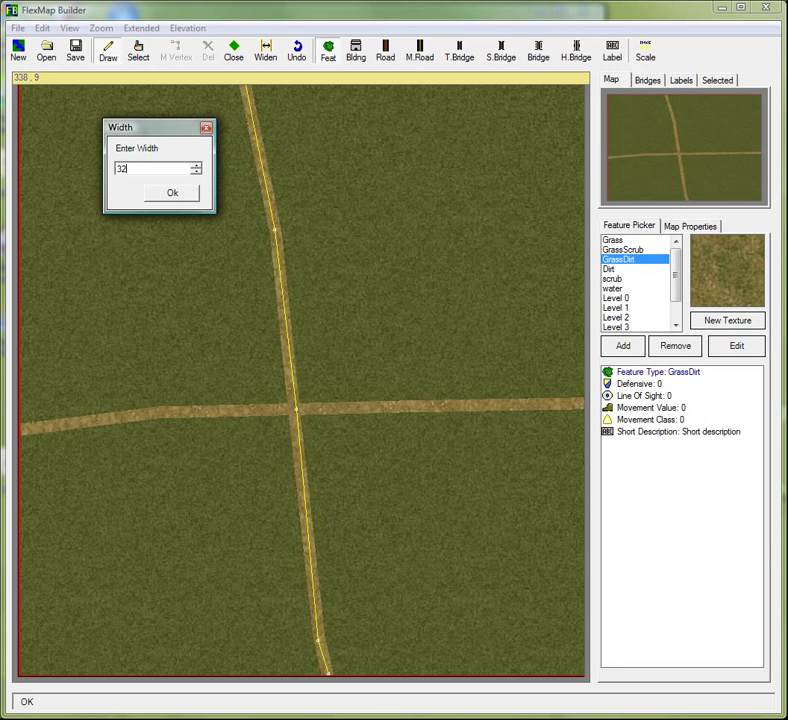
left_click(166, 193)
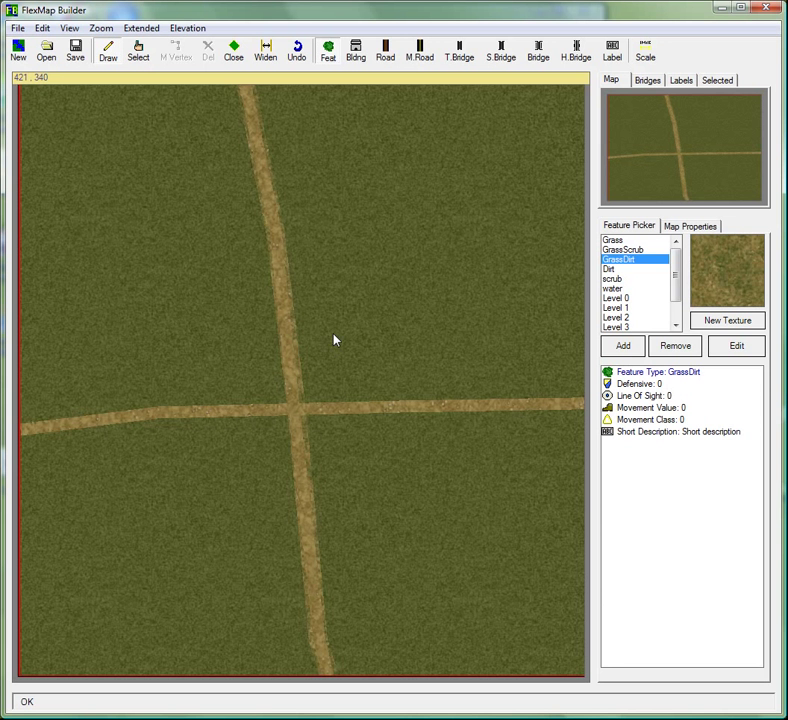
- Trace a GrassDirt line along the centre of the west-east road, from the west map edge to the east edge
left_click(24, 434)
left_click(158, 412)
left_click(294, 411)
left_click(428, 406)
left_click(573, 405)
left_click_drag(575, 405, 361, 408)
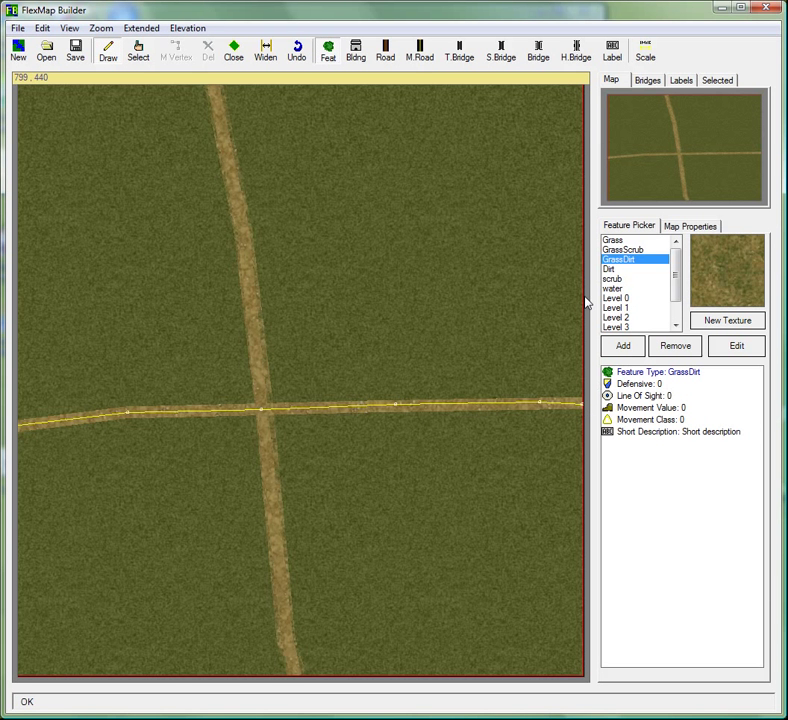
- Widen the west-east GrassDirt line to 25 as a verge along the road
left_click(265, 52)
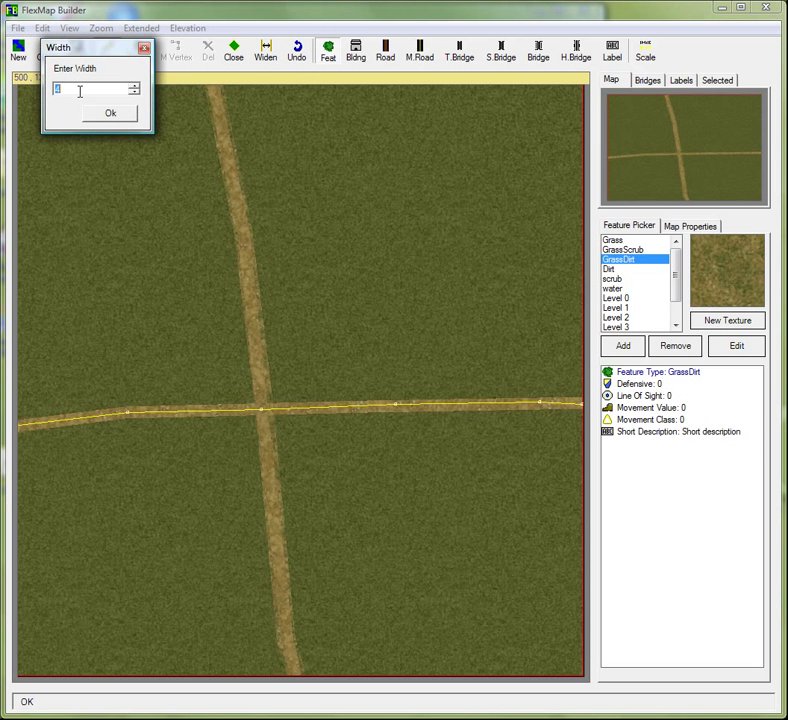
type("25")
left_click(102, 114)
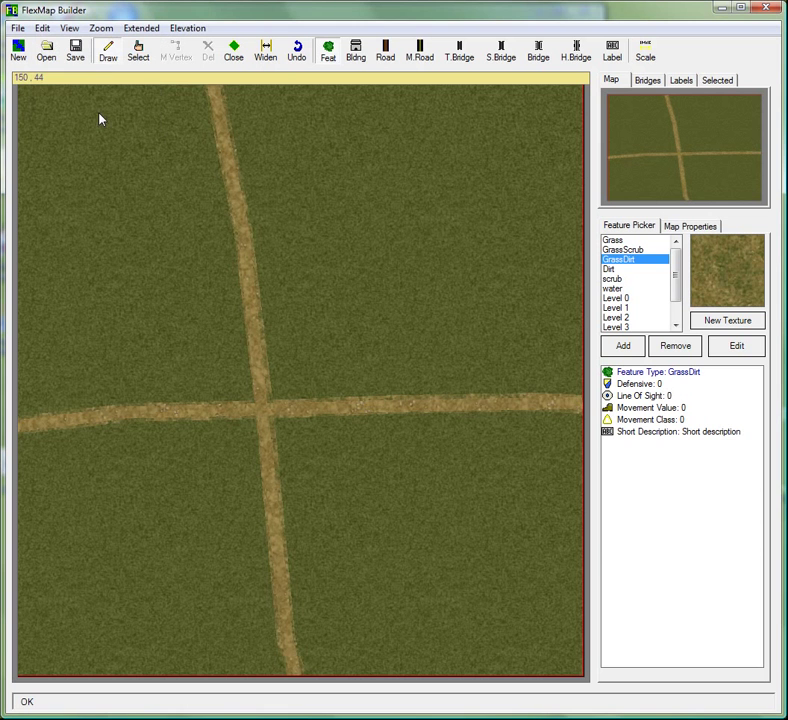
- Trace a scrub line just east of the north-south road and north of the eastern road, from the north map edge to the east edge
left_click_drag(188, 318, 280, 300)
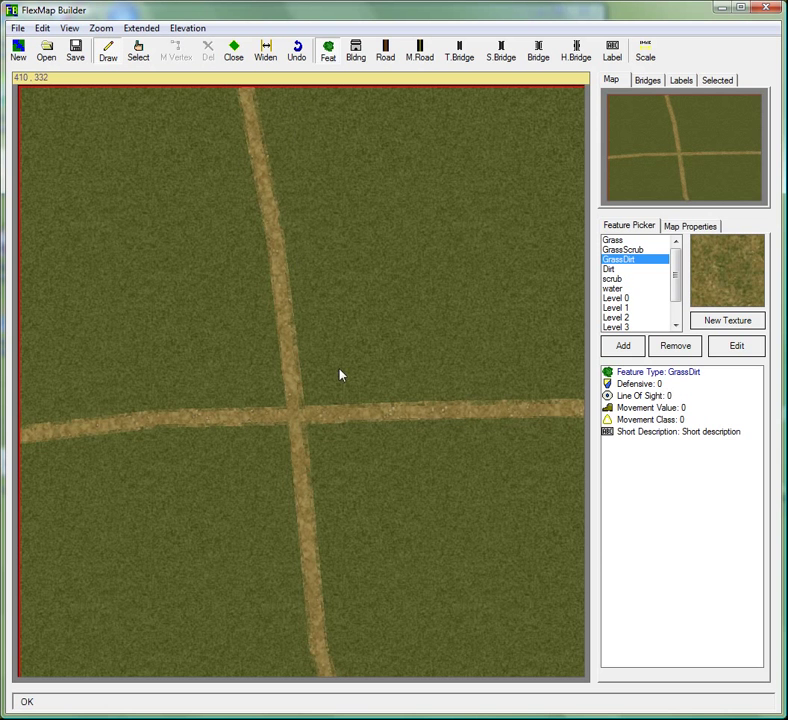
left_click_drag(519, 370, 453, 372)
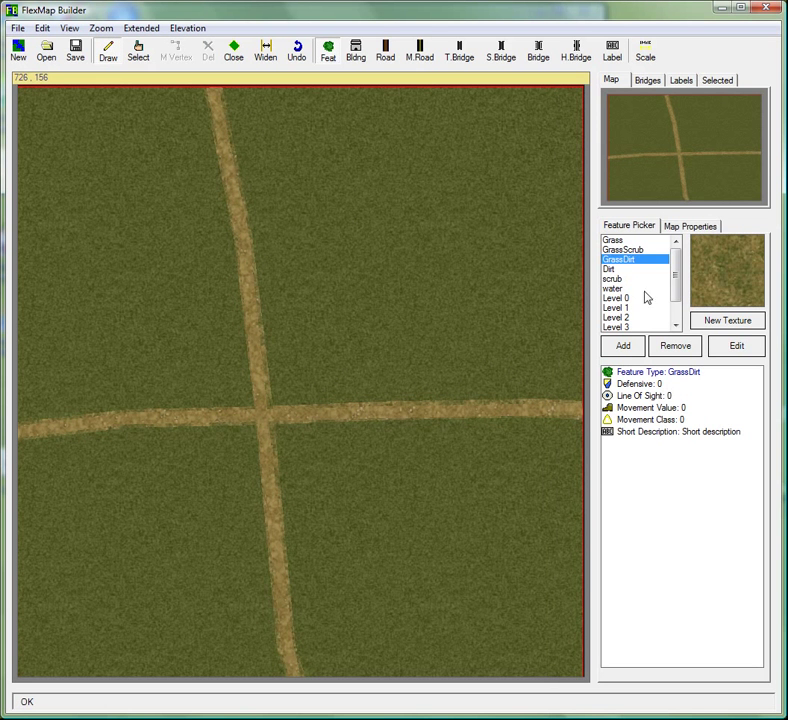
left_click(615, 279)
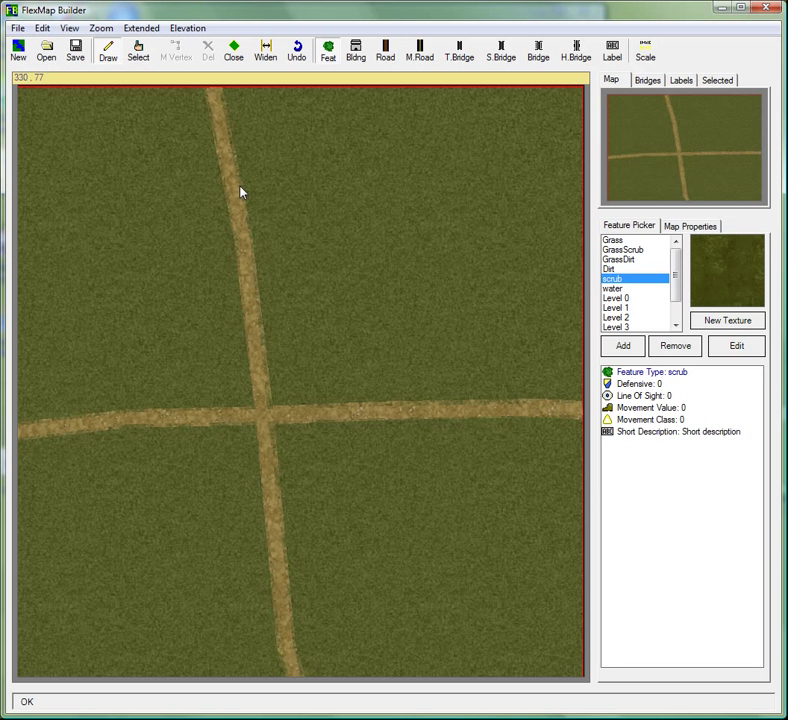
left_click(261, 214)
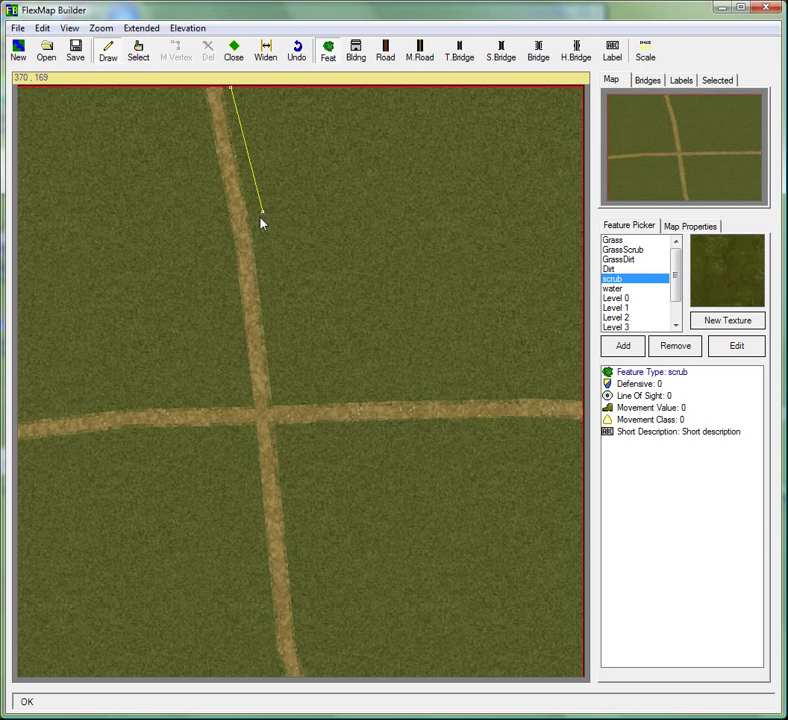
left_click(280, 396)
left_click(530, 389)
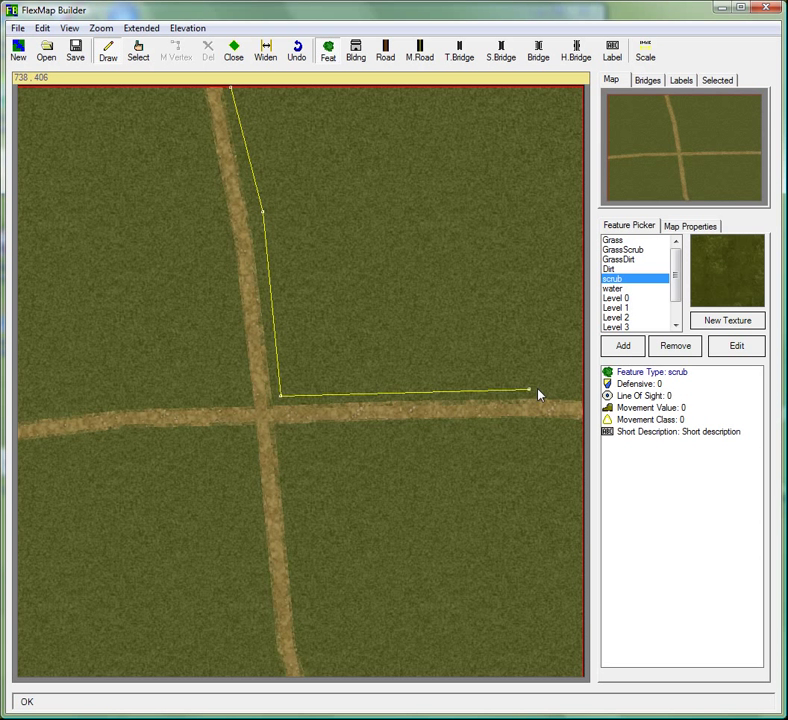
left_click(580, 394)
- Widen the roadside scrub line to 16
left_click(266, 55)
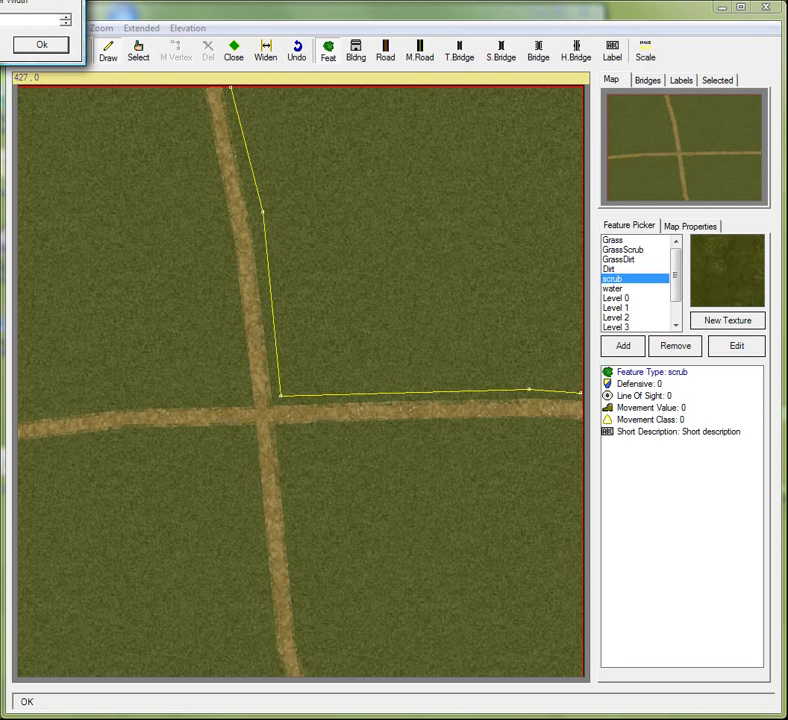
left_click_drag(42, 0, 111, 58)
double_click(89, 95)
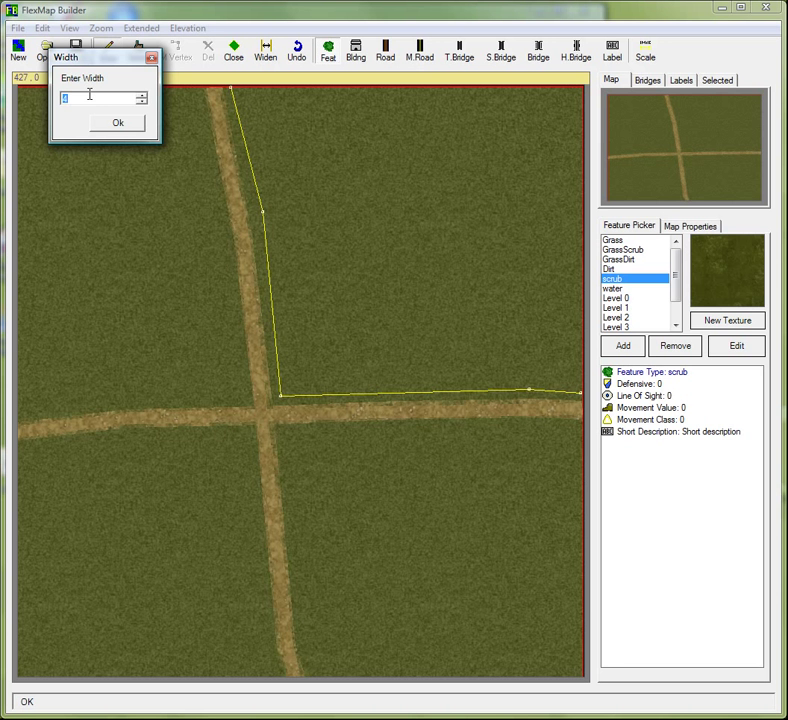
type("16")
left_click(117, 125)
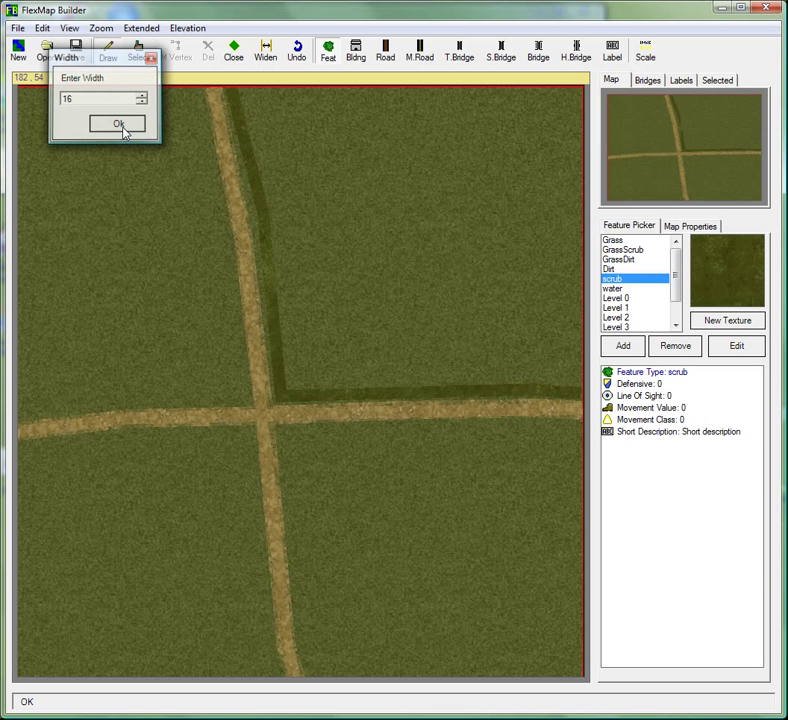
- Trace a GrassScrub line over the scrub strip, from the north map edge around the crossroads corner to the east edge
left_click(624, 251)
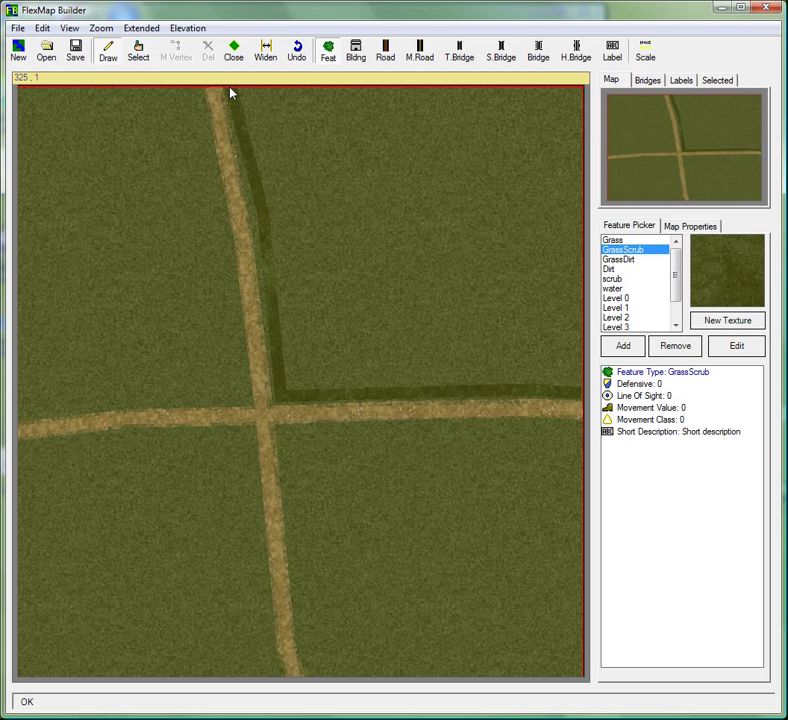
left_click(264, 215)
left_click(280, 393)
left_click(527, 394)
left_click(580, 394)
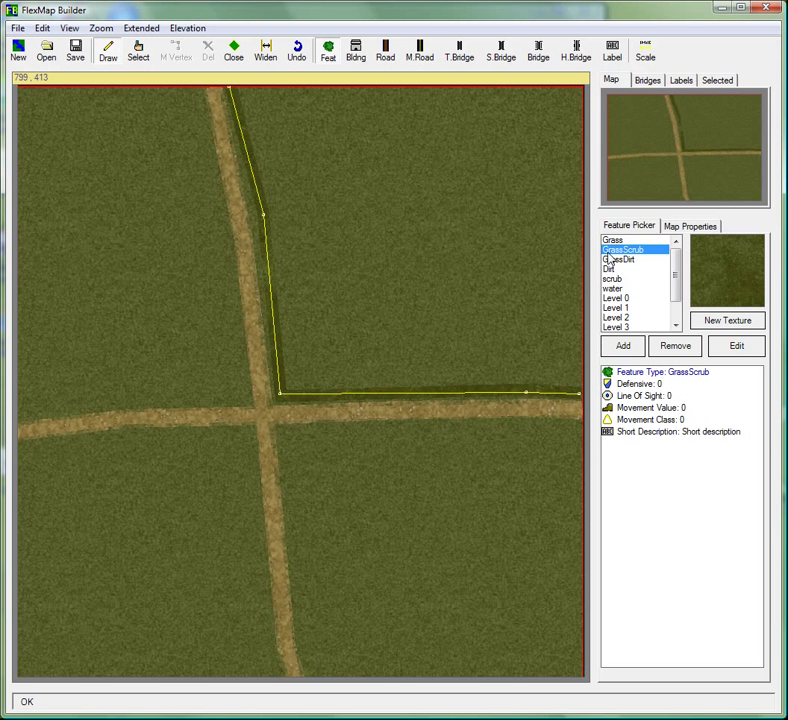
- Widen the GrassScrub line into a strip broader than the scrub beneath it
left_click(264, 58)
left_click(68, 70)
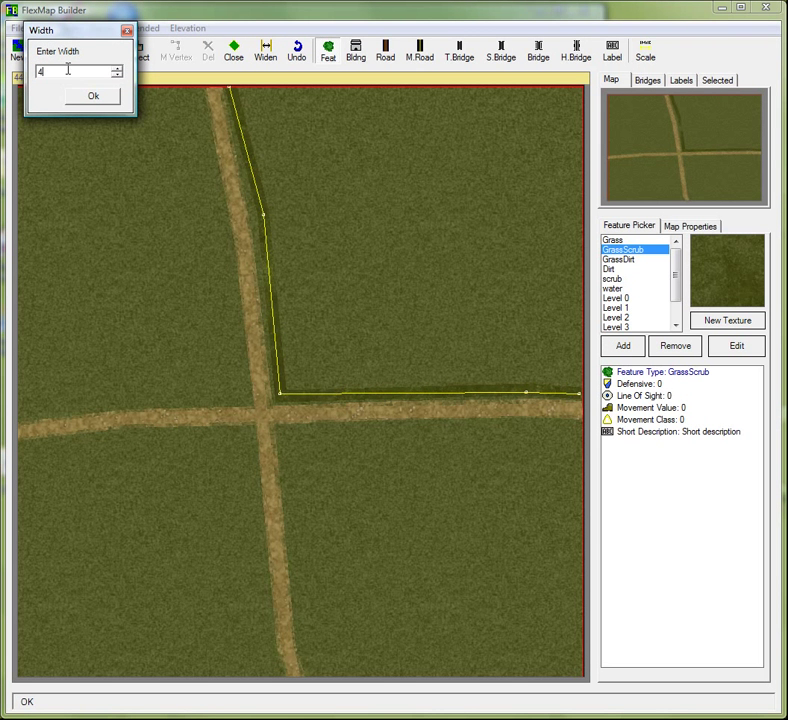
type("12")
left_click(90, 95)
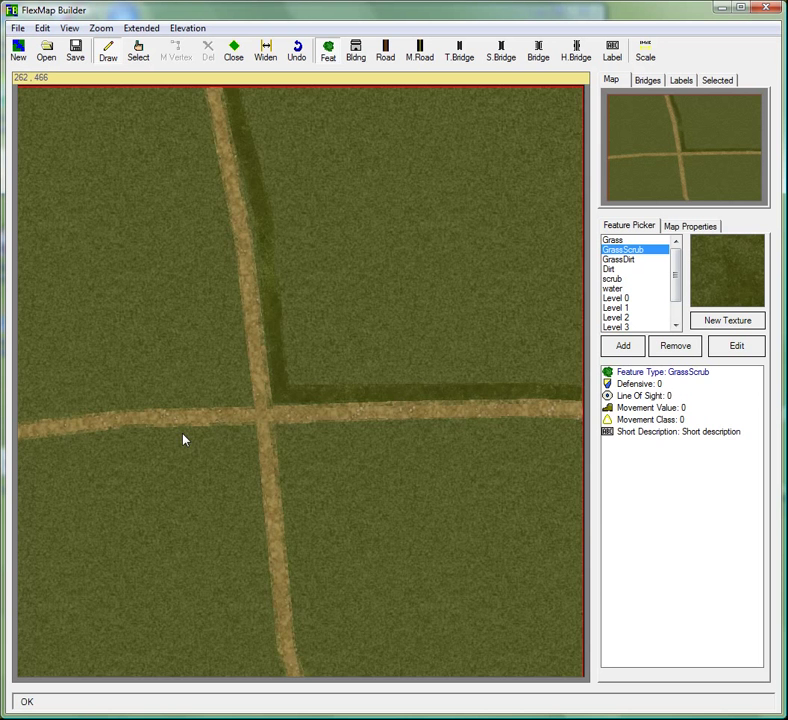
- Trace an irregular Level 1 elevation contour down the western part of the map, from the north edge to the south edge
left_click_drag(183, 437, 375, 398)
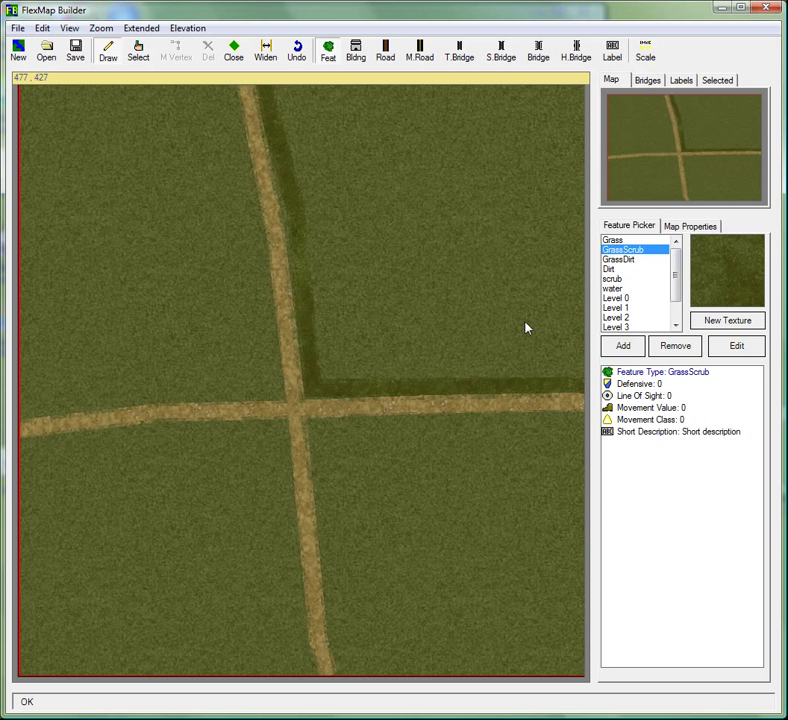
left_click(646, 307)
left_click_drag(675, 292, 675, 318)
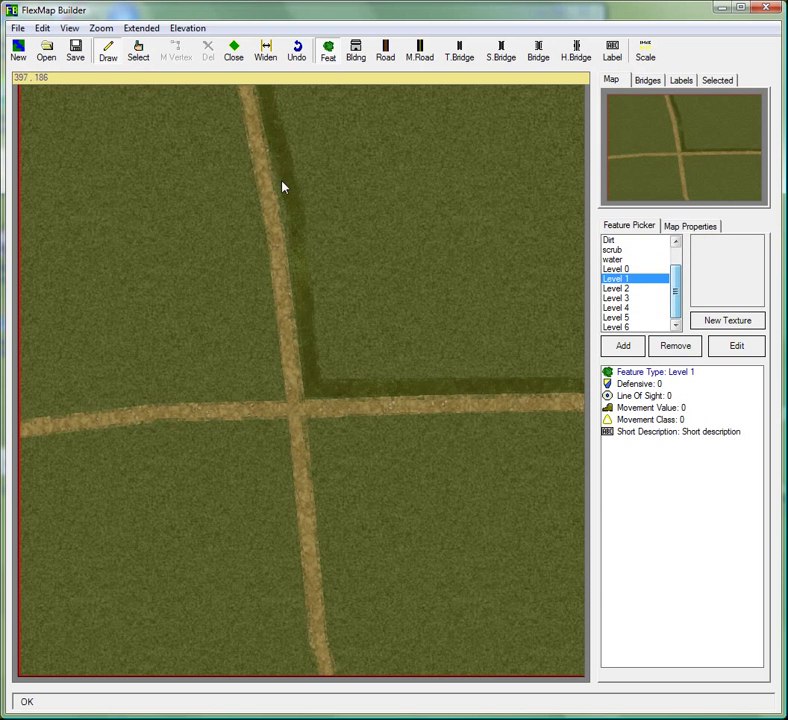
left_click_drag(185, 128, 196, 364)
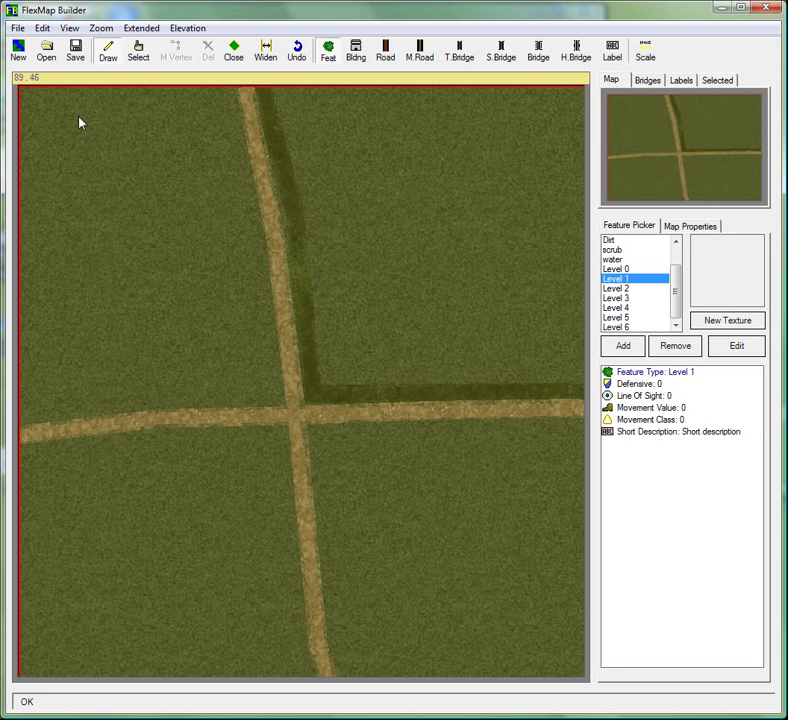
left_click(64, 89)
left_click(68, 192)
left_click(106, 300)
left_click(86, 383)
left_click(90, 478)
left_click(97, 587)
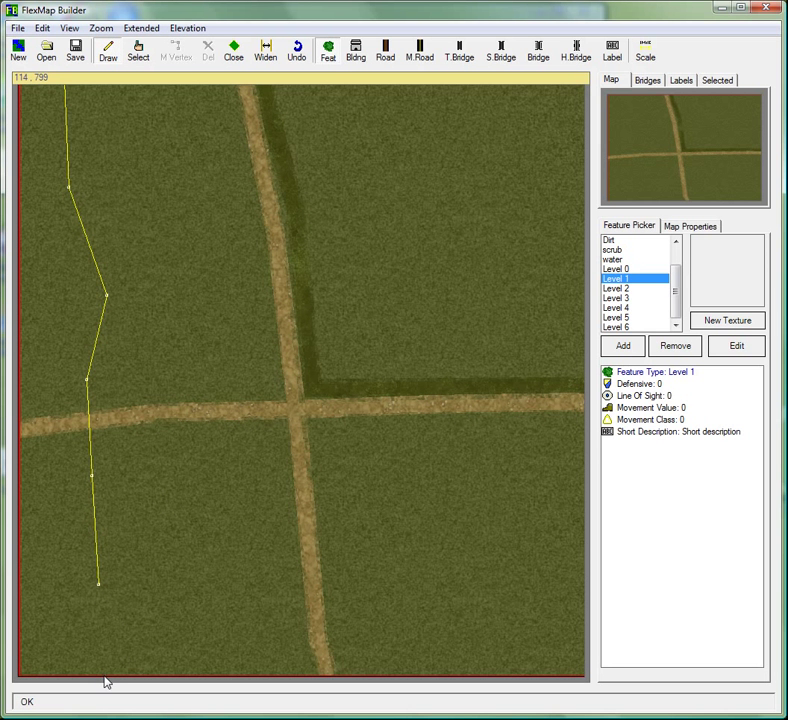
left_click(104, 677)
- Extend the Level 1 outline through the southeast and northeast map corners and close it into an area
left_click_drag(530, 652, 299, 634)
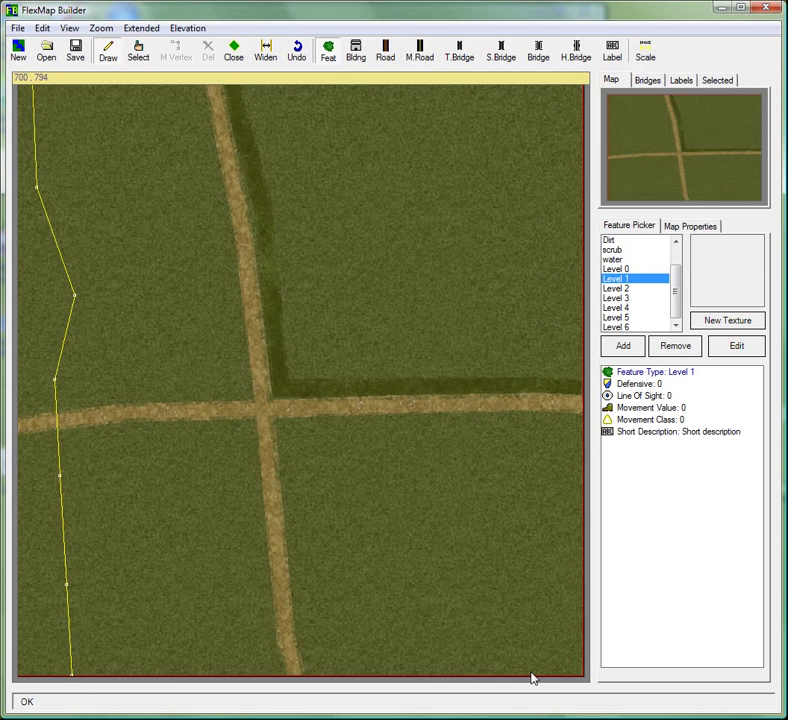
left_click(583, 677)
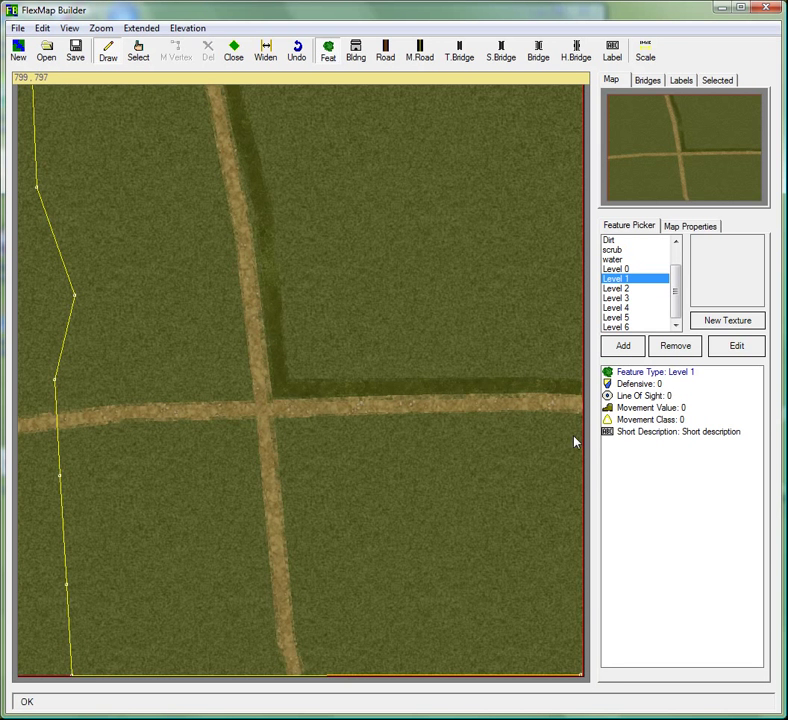
left_click_drag(561, 122, 557, 449)
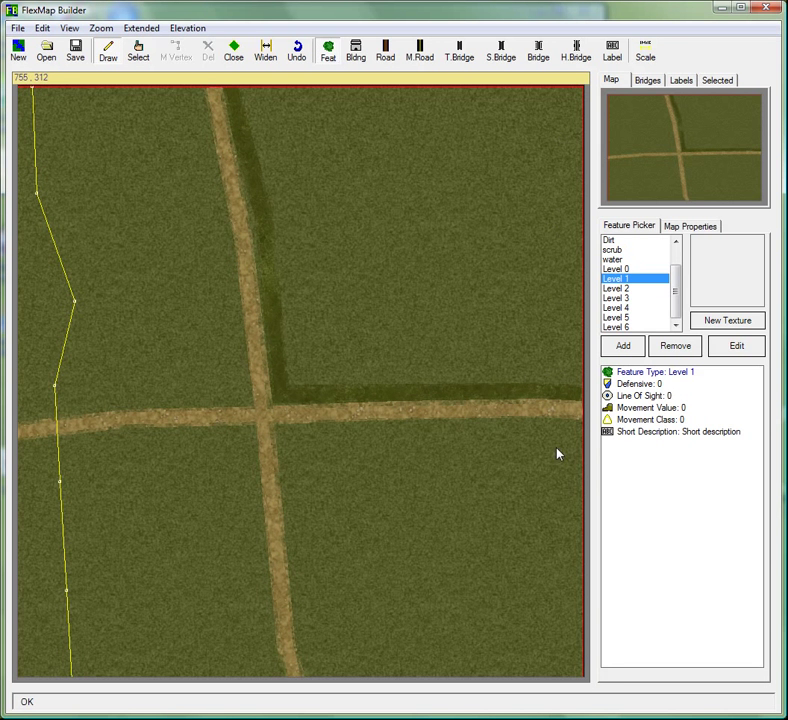
left_click(583, 93)
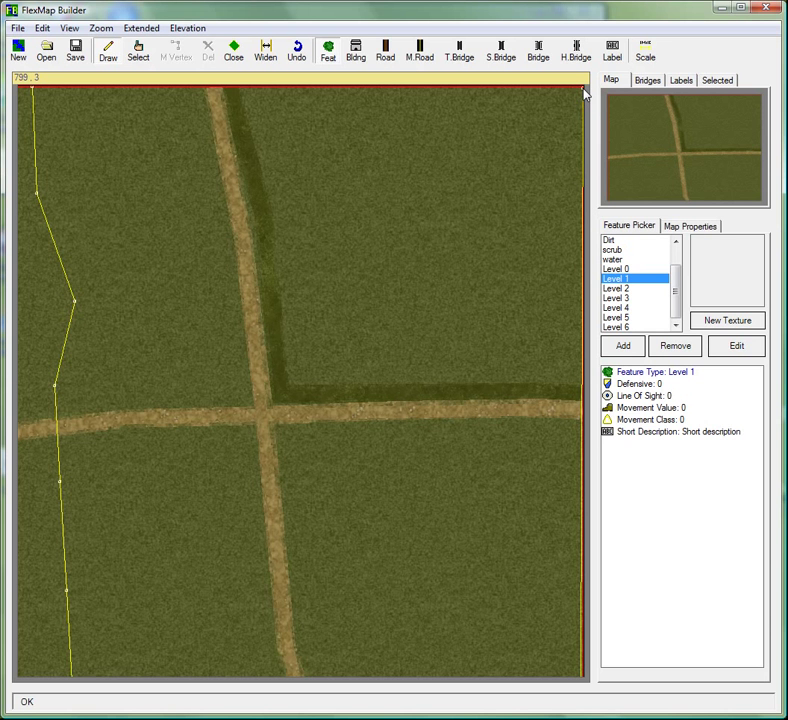
left_click(228, 50)
- Choose Level 2 as the elevation feature for drawing the next contour
left_click_drag(164, 350, 377, 392)
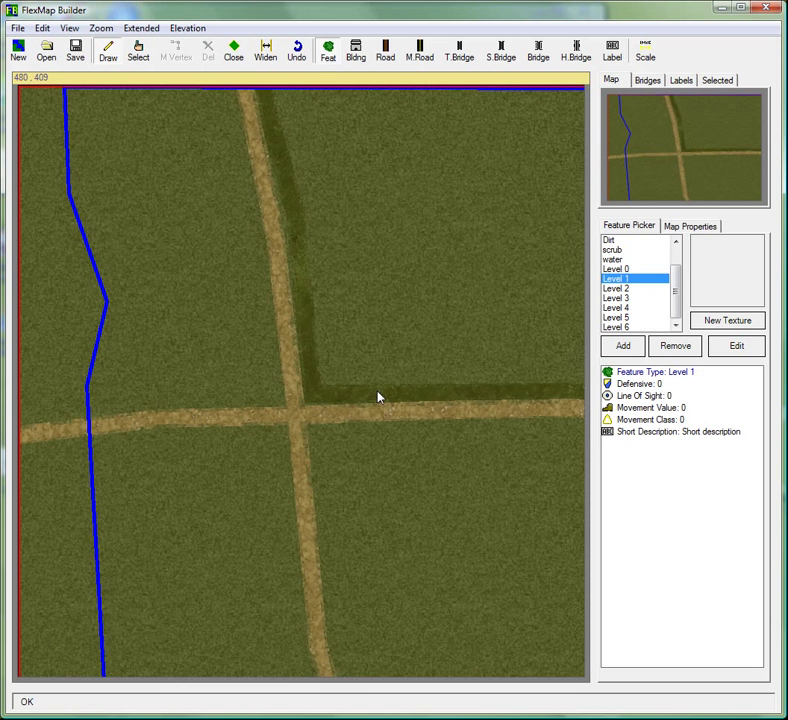
left_click(617, 288)
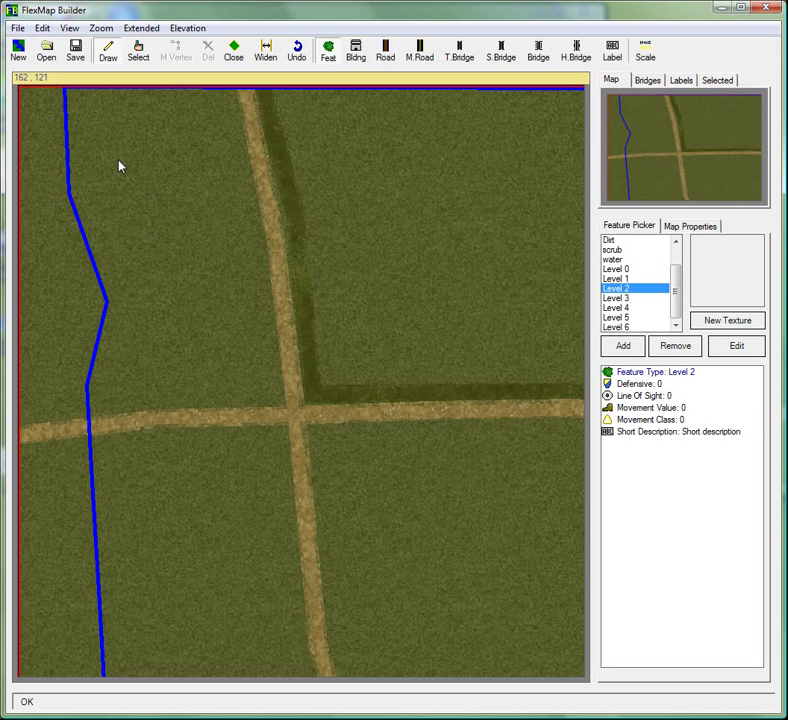
left_click_drag(227, 486, 235, 338)
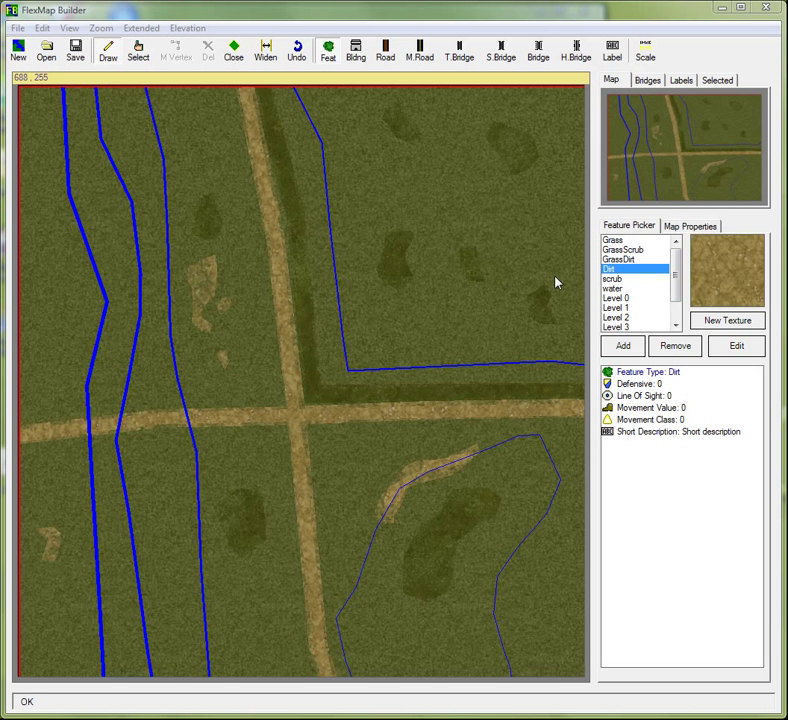
- Draw a small closed Dirt patch inside the larger bare patch west of the north-south road
left_click(200, 268)
left_click(198, 278)
left_click(198, 289)
left_click(205, 280)
left_click(206, 266)
left_click(234, 52)
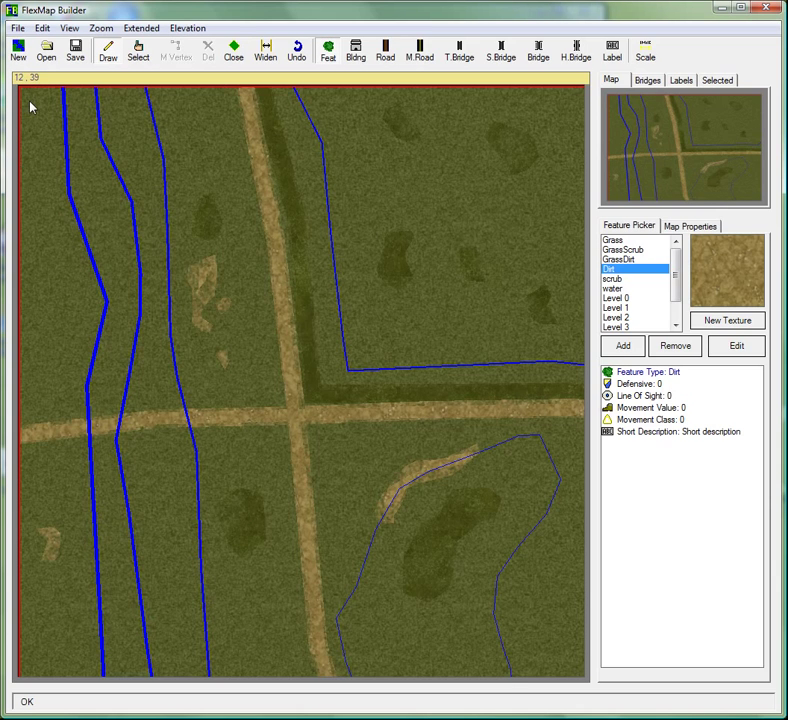
- Select the elevation areas in turn, from the western contours to the southeastern and northeastern ones, to examine their extents
left_click(139, 54)
left_click(136, 174)
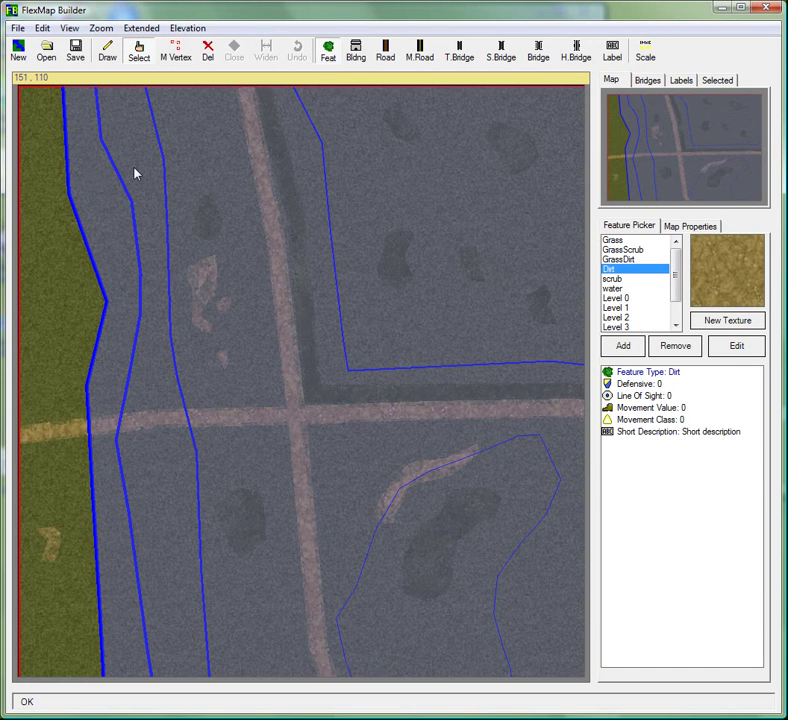
left_click(142, 166)
left_click(192, 161)
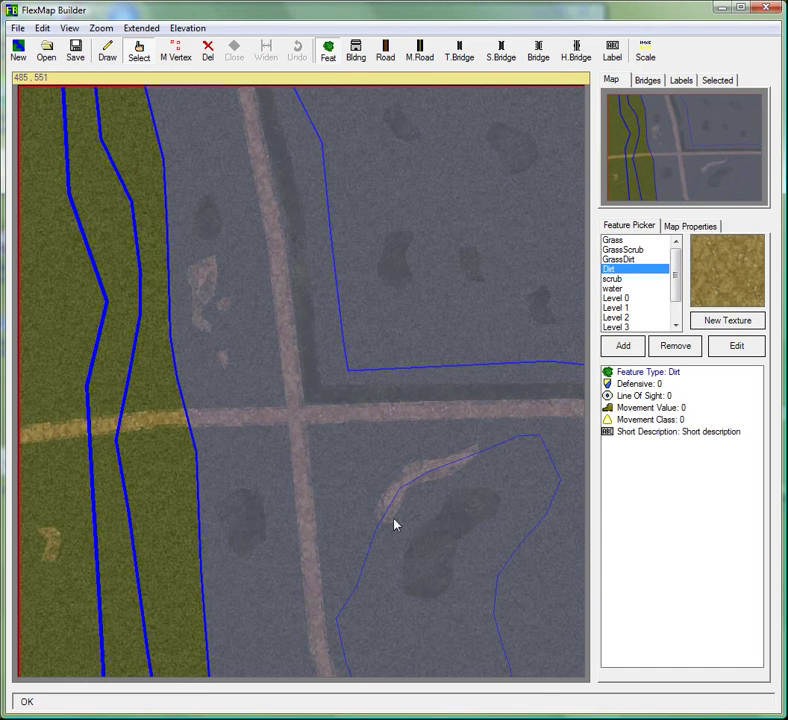
left_click(396, 575)
left_click(380, 308)
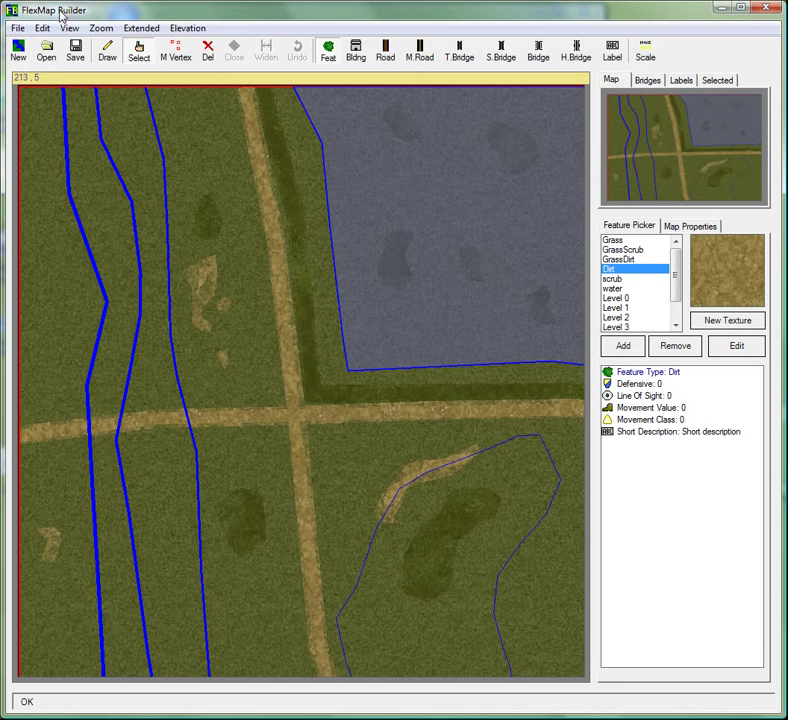
- Save the map in the FlexMaps folder under the file name hillCrossing2.fmp
left_click(20, 30)
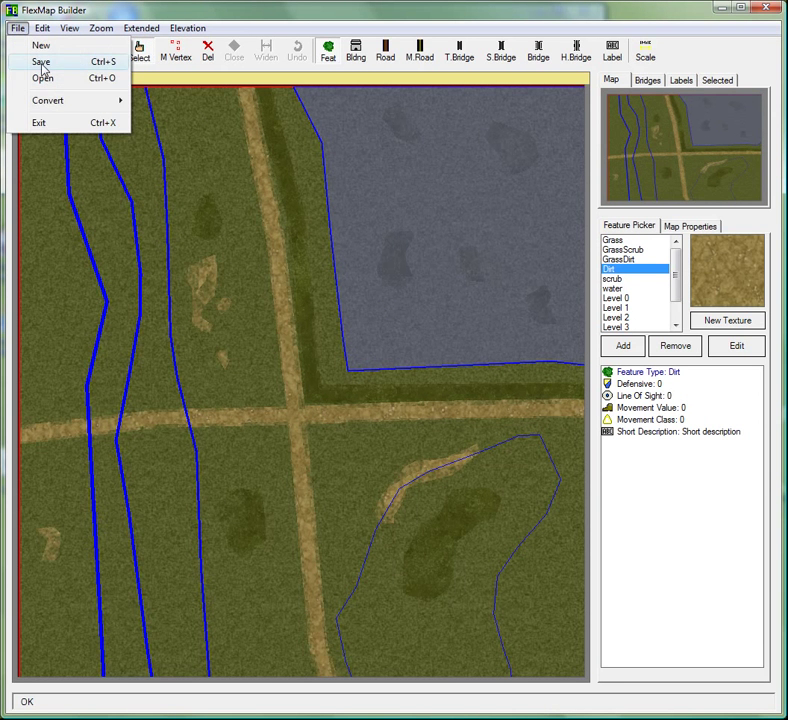
left_click(40, 63)
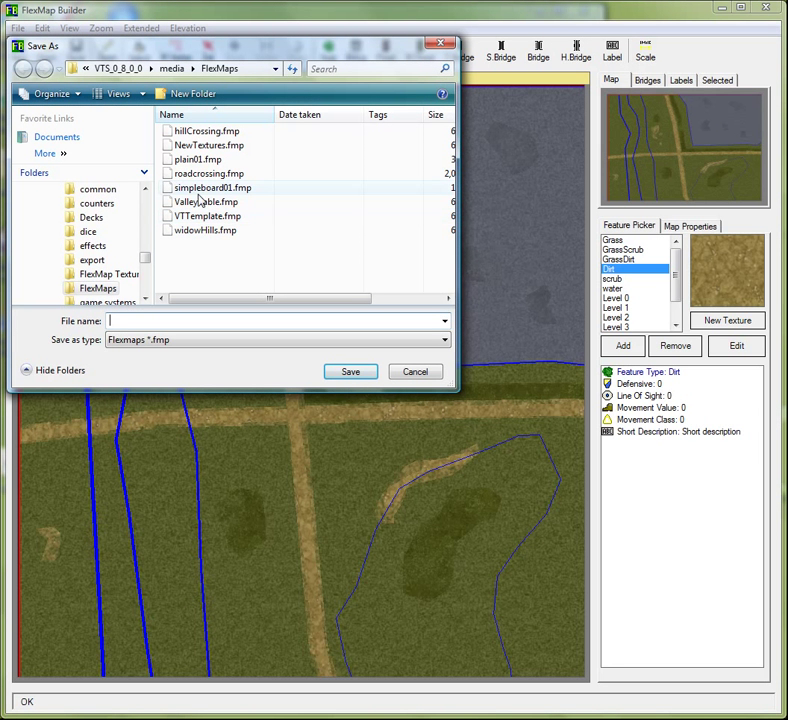
left_click(190, 131)
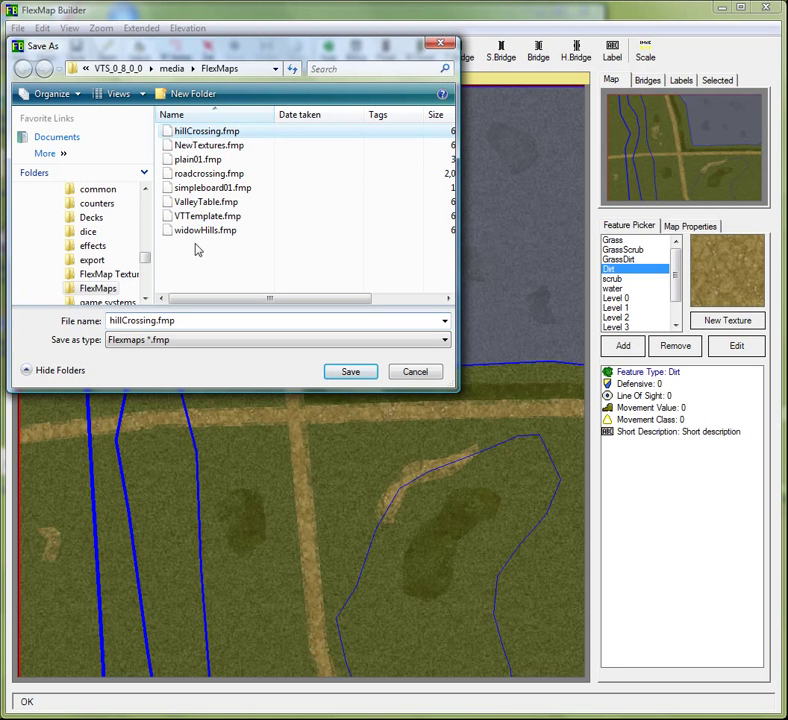
left_click(158, 322)
left_click(157, 321)
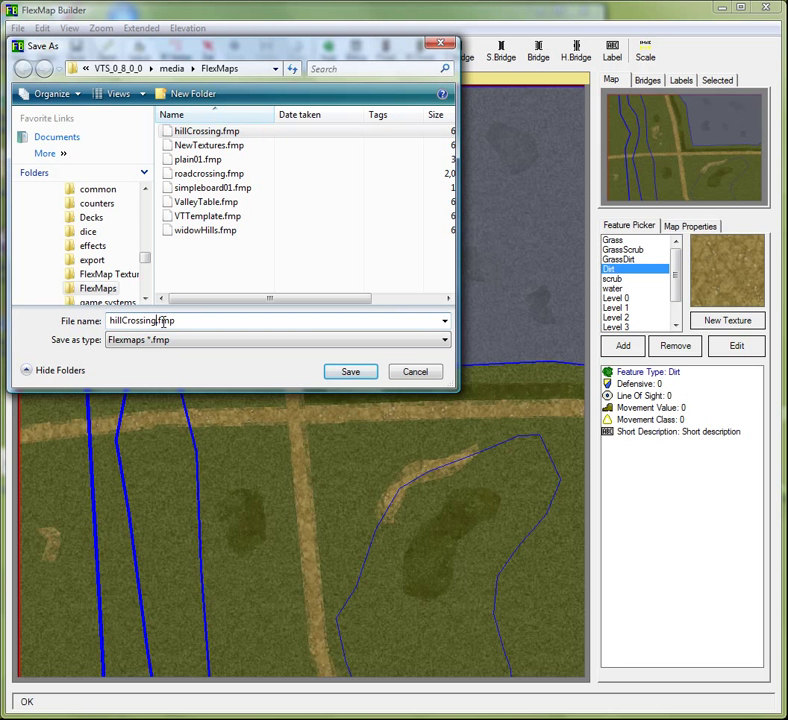
type("2")
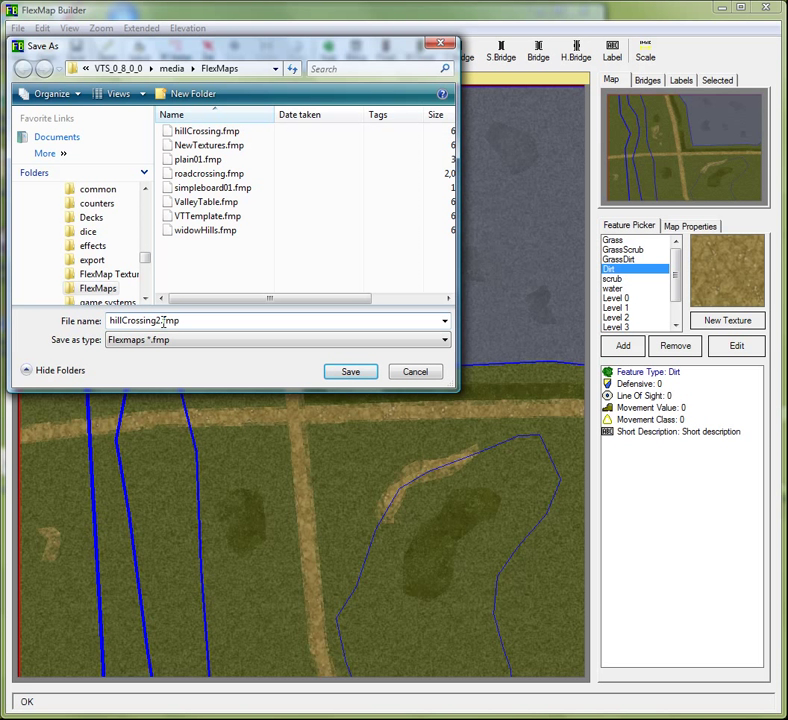